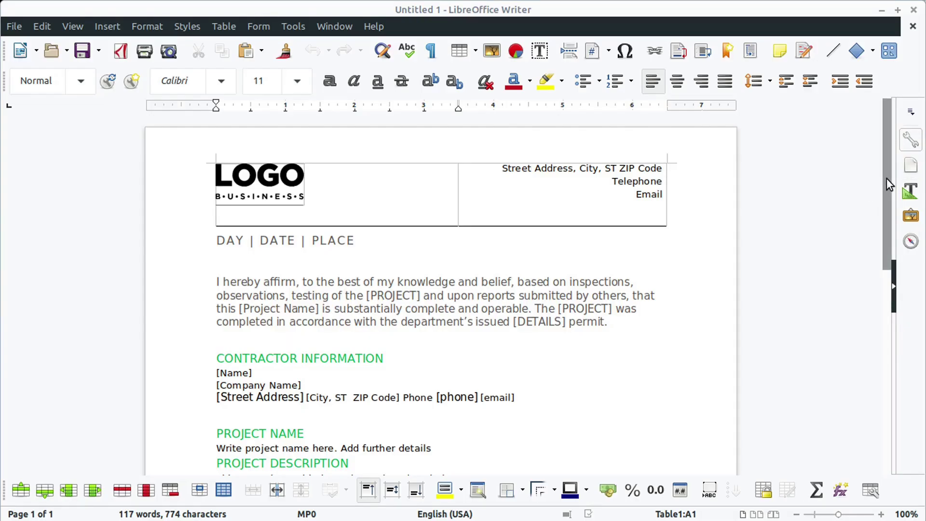
- Scroll down the certificate and select the word 'knowledge' for yellow highlighting
left_click_drag(886, 178, 861, 382)
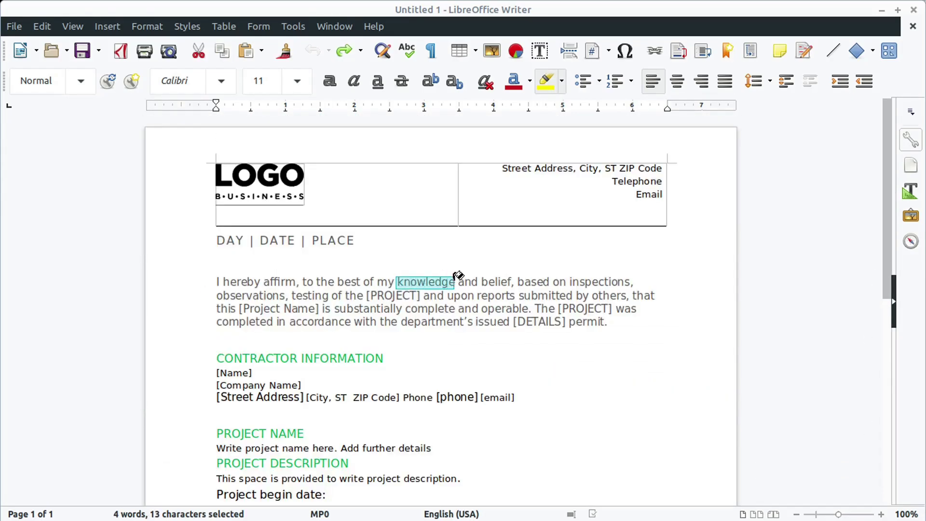
left_click_drag(457, 275, 458, 276)
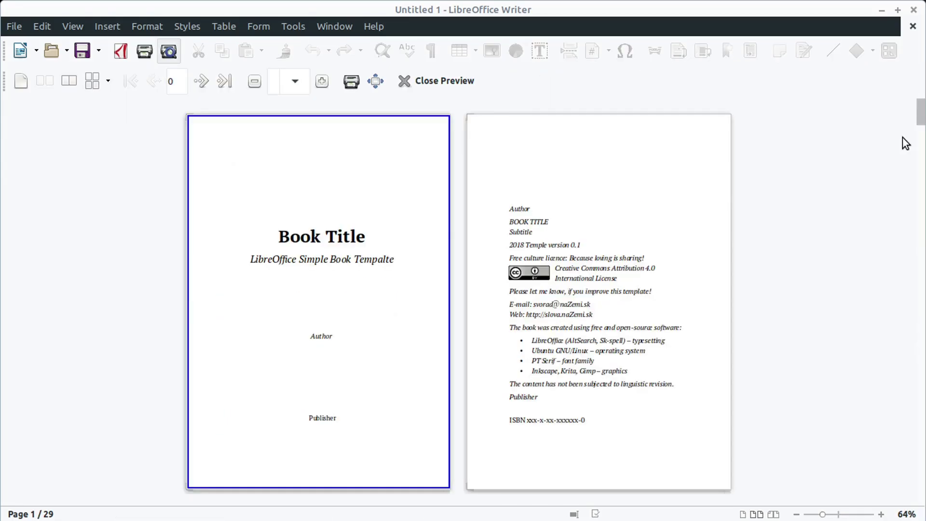
- Scroll the print preview down through the two-page spreads to pages 11–12
scroll(902, 137, "down", 3)
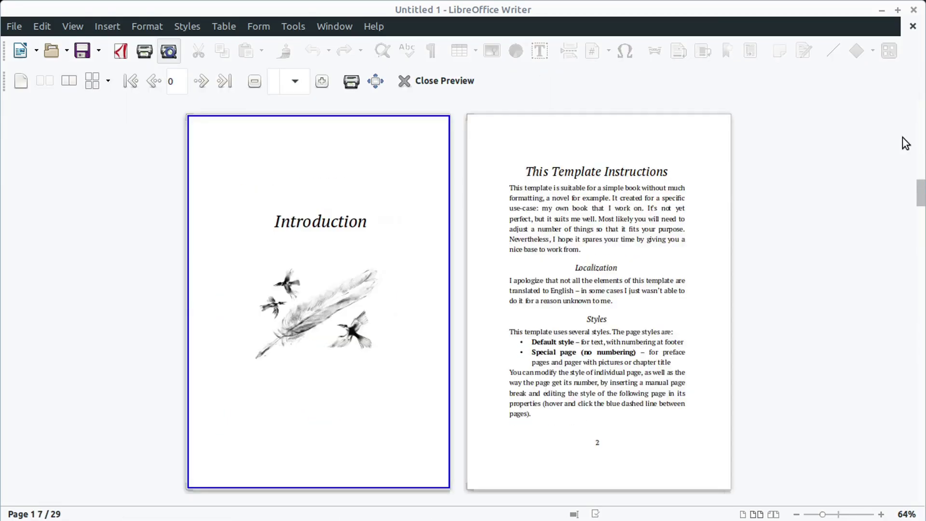
scroll(902, 137, "down", 2)
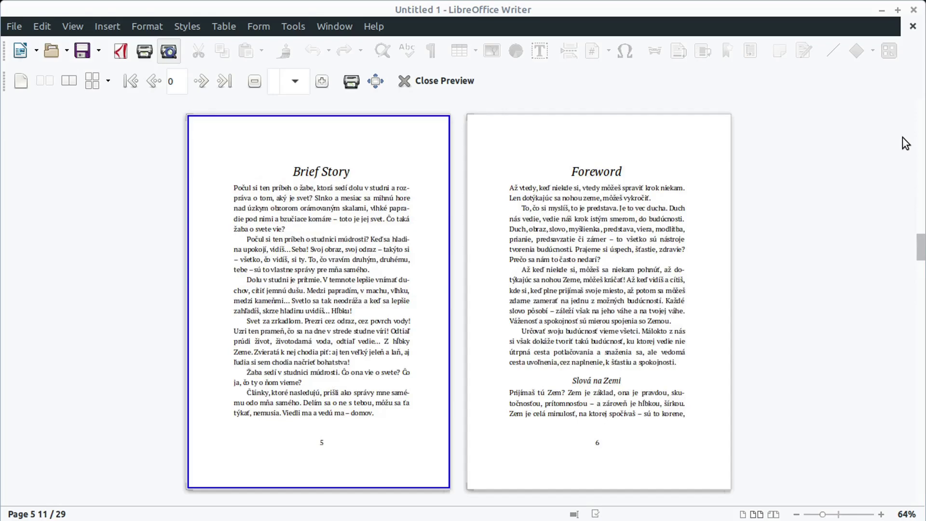
scroll(901, 137, "down", 2)
scroll(902, 137, "down", 1)
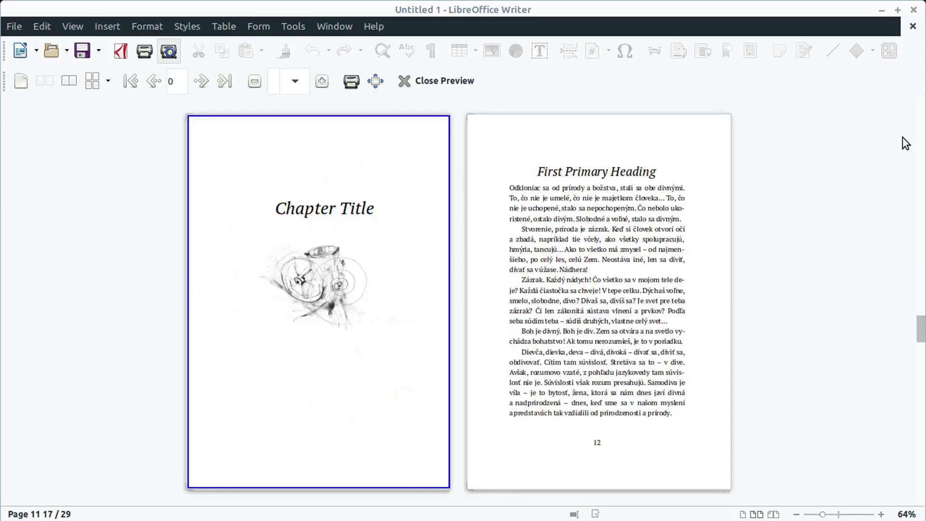
scroll(902, 137, "down", 1)
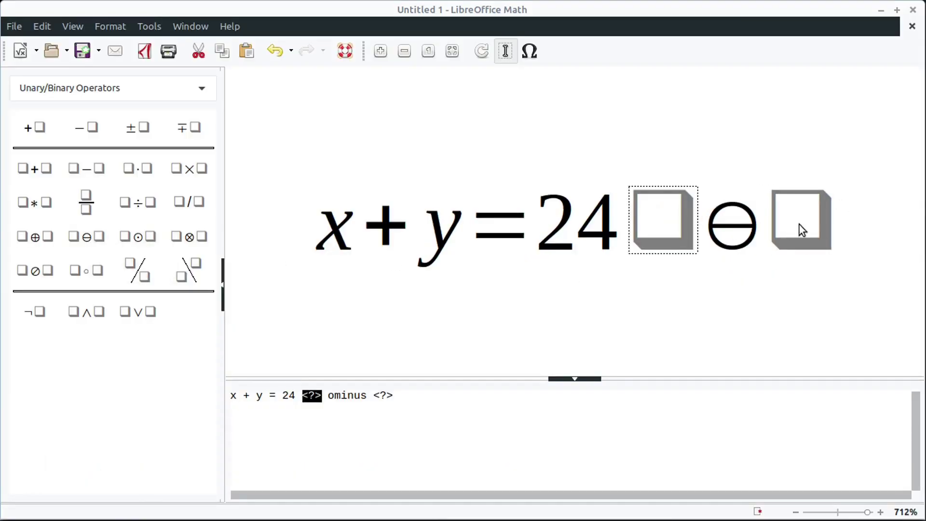
- Append wide backslash, logical or, negation, circle, plus and fraction operators after 24
left_click(187, 273)
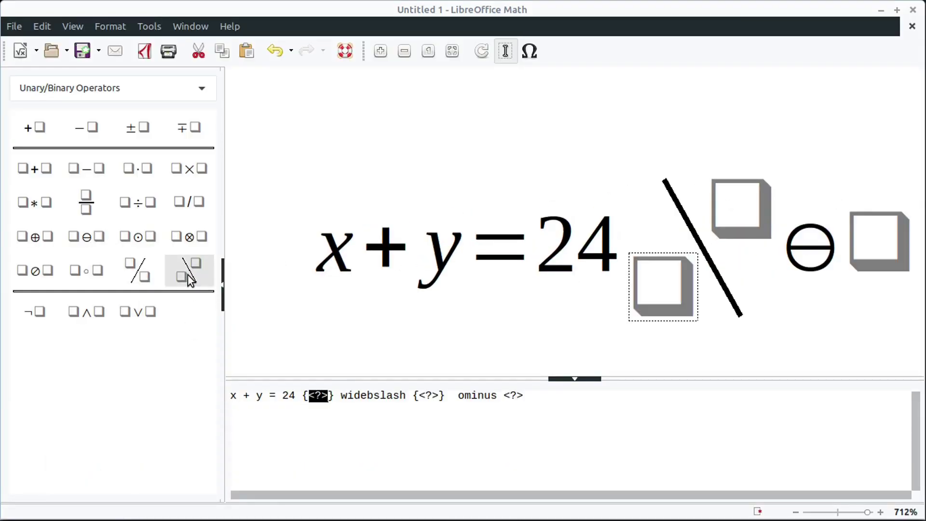
left_click(148, 313)
left_click(35, 311)
left_click(91, 269)
left_click(22, 170)
left_click(85, 201)
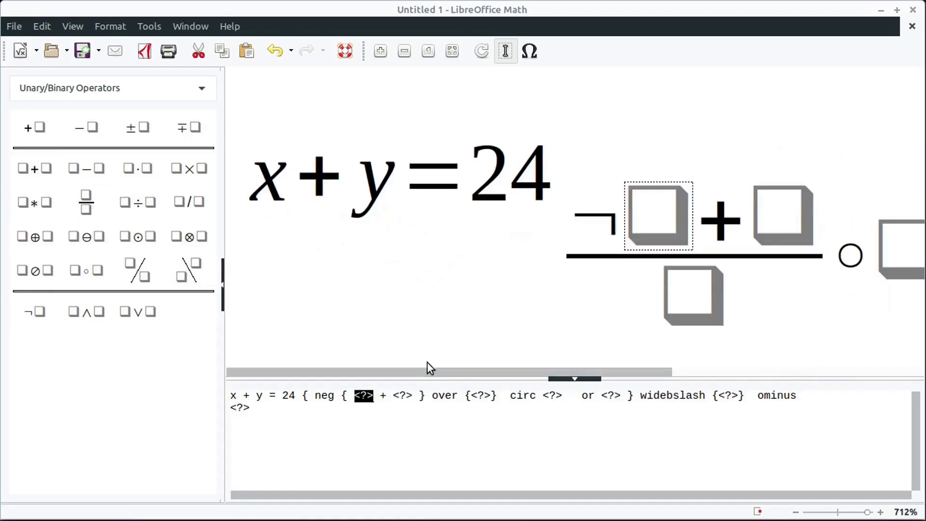
left_click_drag(428, 371, 638, 370)
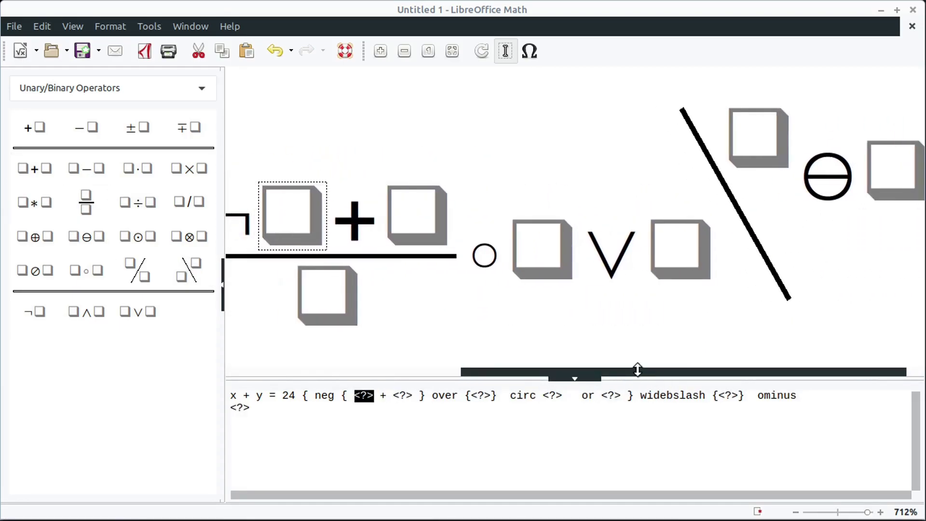
- Insert a log function with a nested sinh from the Functions category
left_click(181, 87)
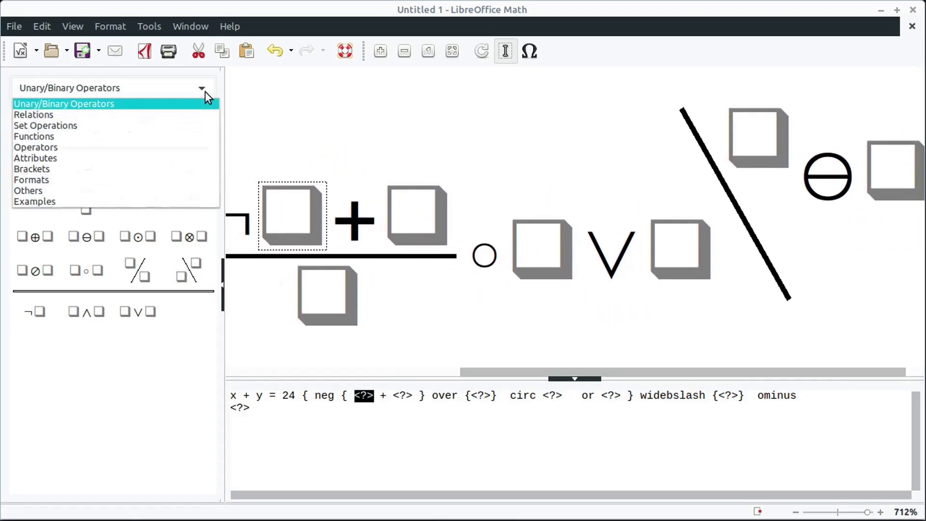
left_click(48, 137)
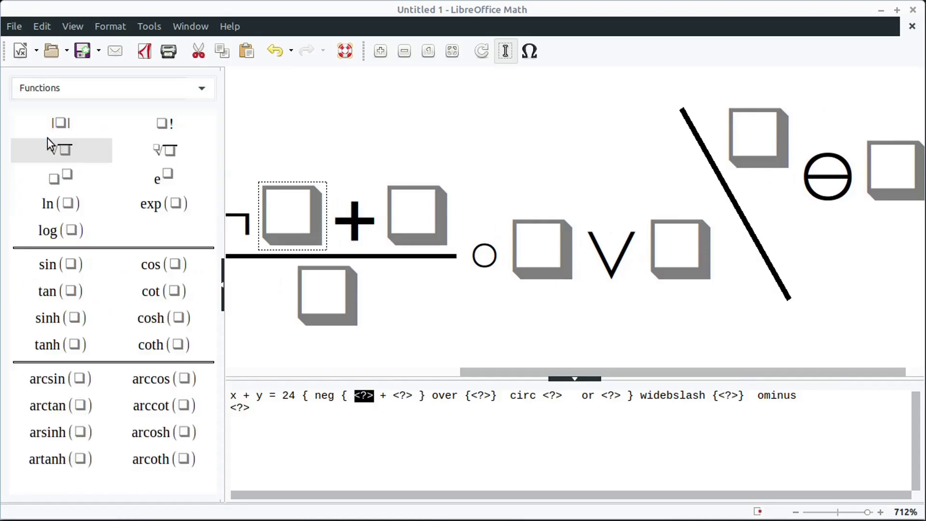
left_click(57, 234)
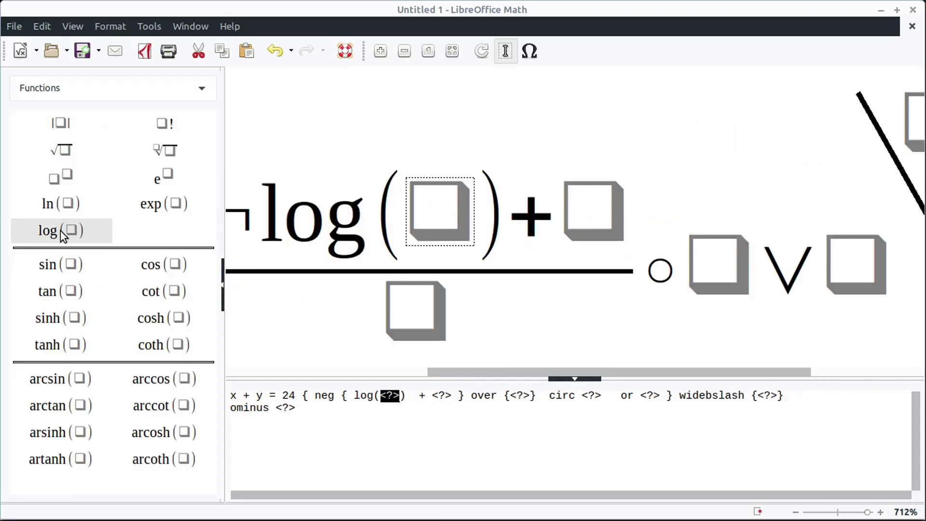
left_click(50, 328)
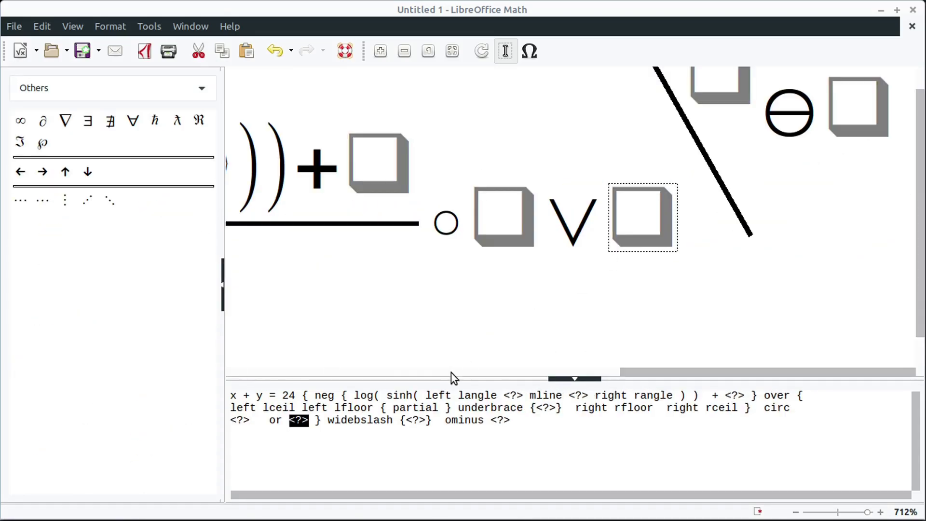
- Fill the placeholders with 45, y, x, e and g, and add a for-all symbol after g
type("45")
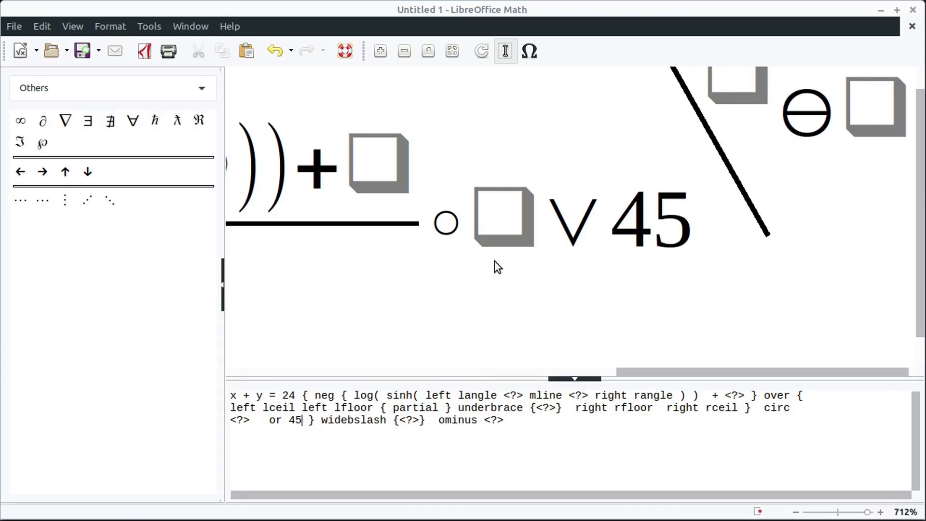
key("shift+F4")
type("y")
key("F4")
type("x")
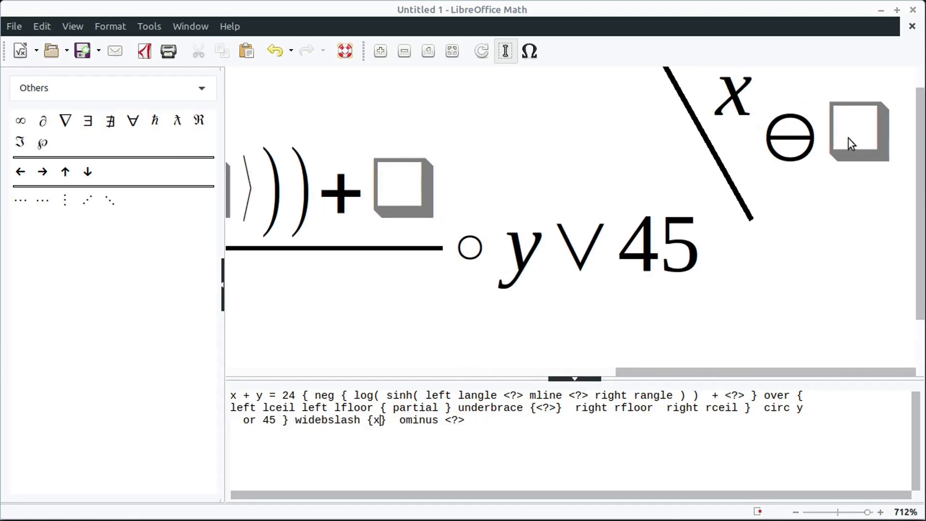
key("F4")
type("e")
left_click(436, 195)
type("g")
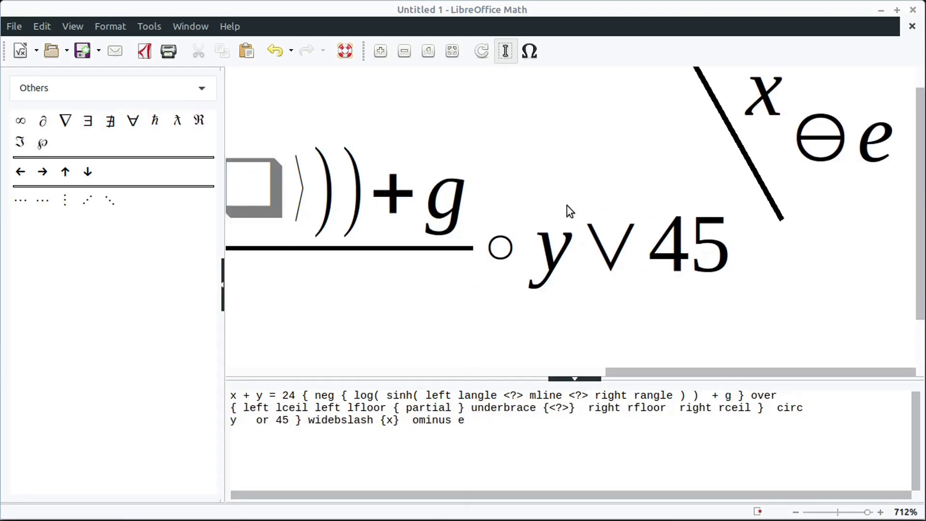
left_click(133, 120)
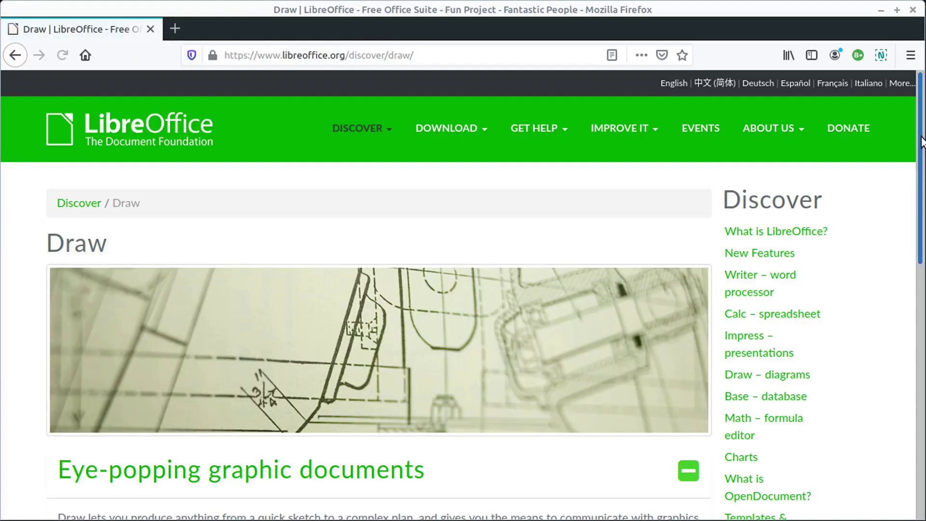
- On a Draw page, draw an ellipse, a rectangle, a smiley face and a large star
scroll(920, 154, "down", 3)
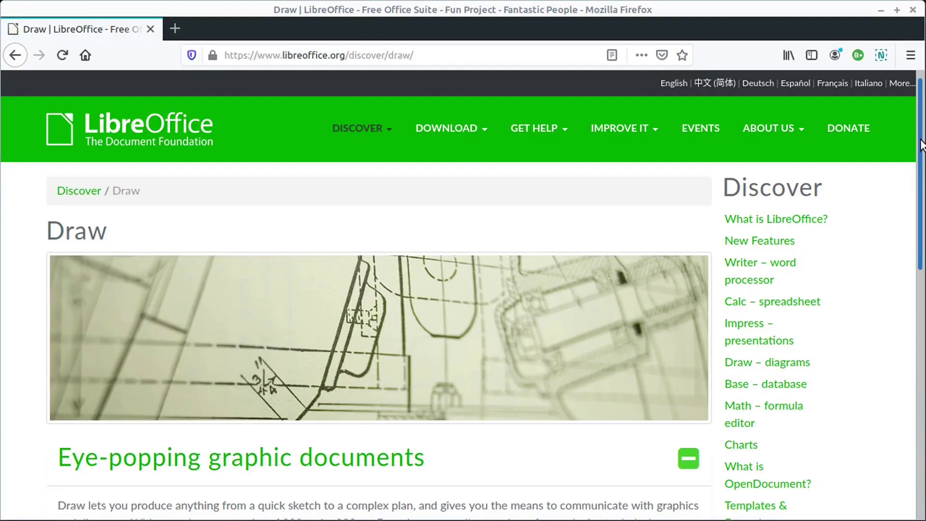
scroll(921, 153, "down", 5)
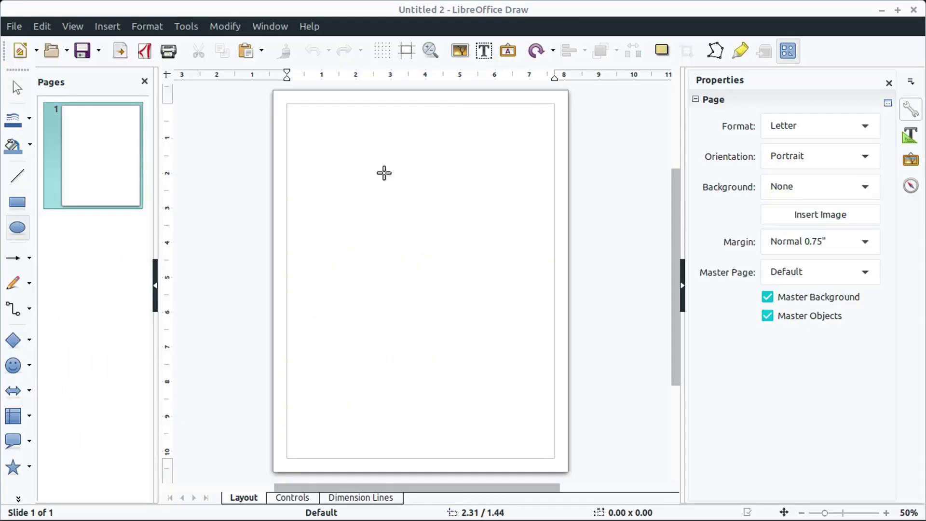
left_click_drag(368, 155, 453, 234)
left_click(18, 202)
left_click_drag(386, 277, 516, 370)
left_click(13, 365)
mouse_move(331, 378)
left_mouse_down()
mouse_move(378, 438)
mouse_move(328, 266)
left_mouse_up()
left_click(13, 467)
left_click_drag(548, 444, 252, 120)
left_click_drag(386, 207, 436, 303)
- Give the star a shadow and fill both the star and the ellipse red
left_click(662, 50)
scroll(420, 285, "up", 2)
left_click(29, 144)
left_click(76, 177)
left_click(400, 241)
left_click(13, 144)
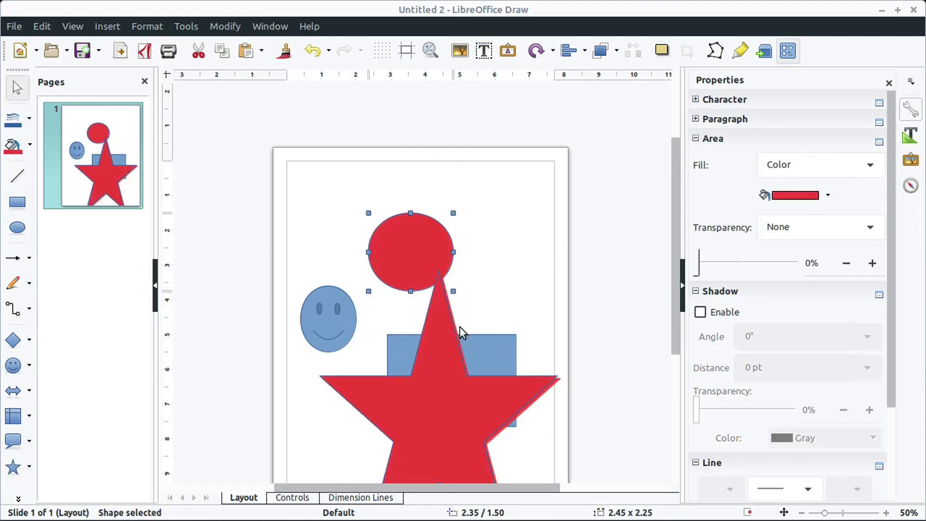
- On the medical card, enter 'Afraid of Spiders' as a condition, a phone number, and an emergency contact
scroll(460, 331, "down", 2)
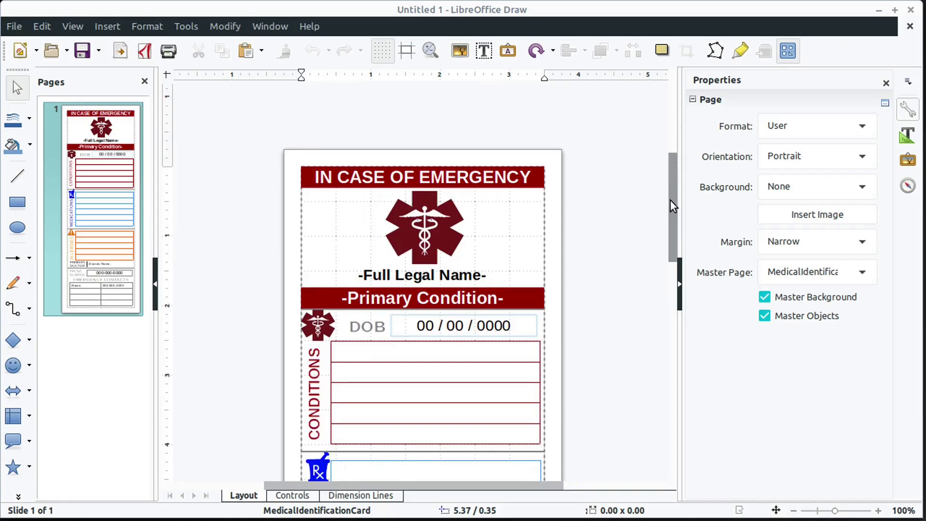
left_click_drag(671, 202, 670, 226)
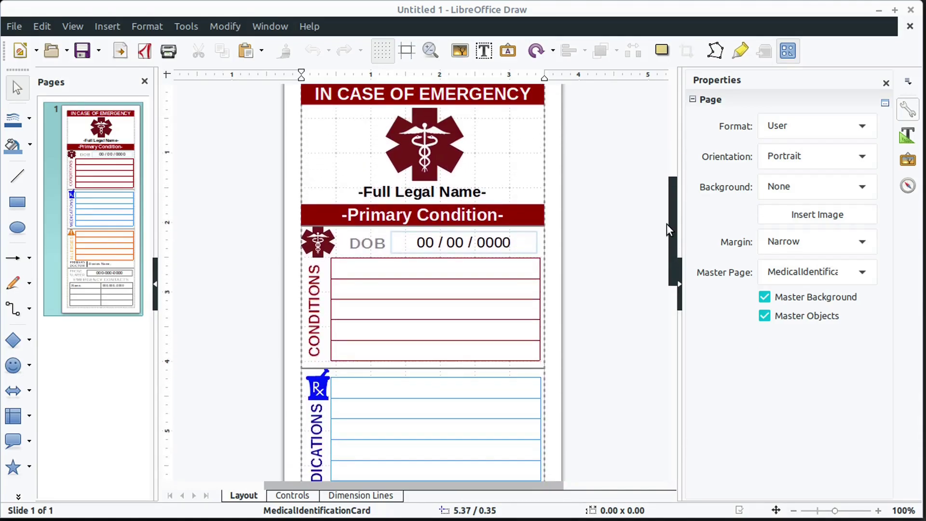
left_click(399, 270)
type("Afraid of")
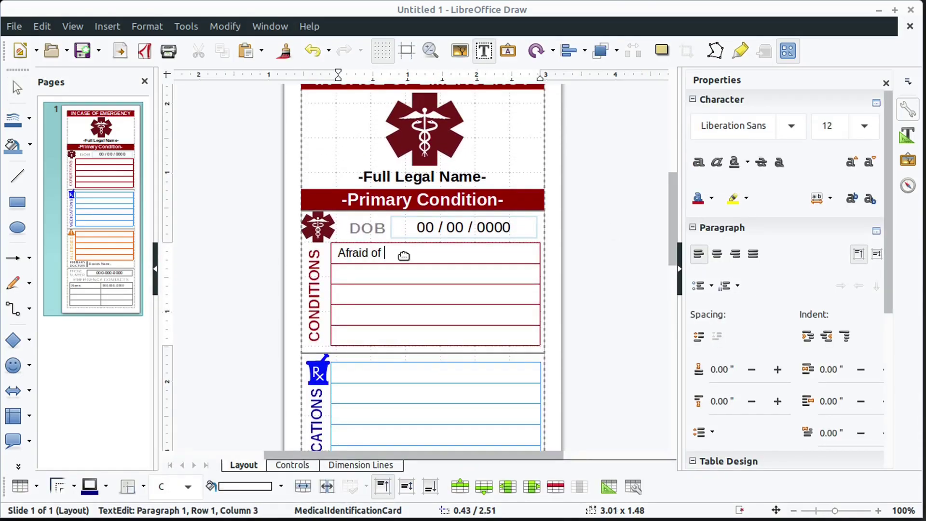
type(" Spiders")
left_click(430, 367)
scroll(429, 357, "down", 4)
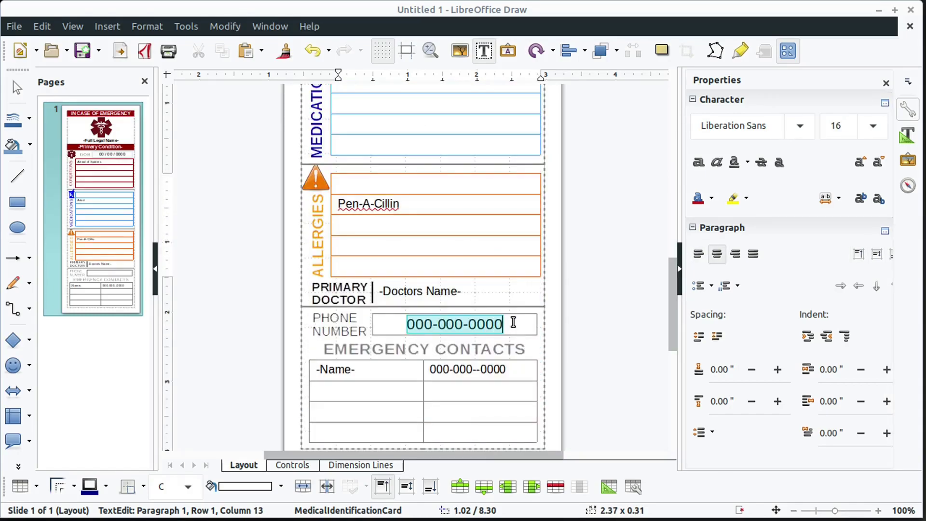
type("555-555-5555")
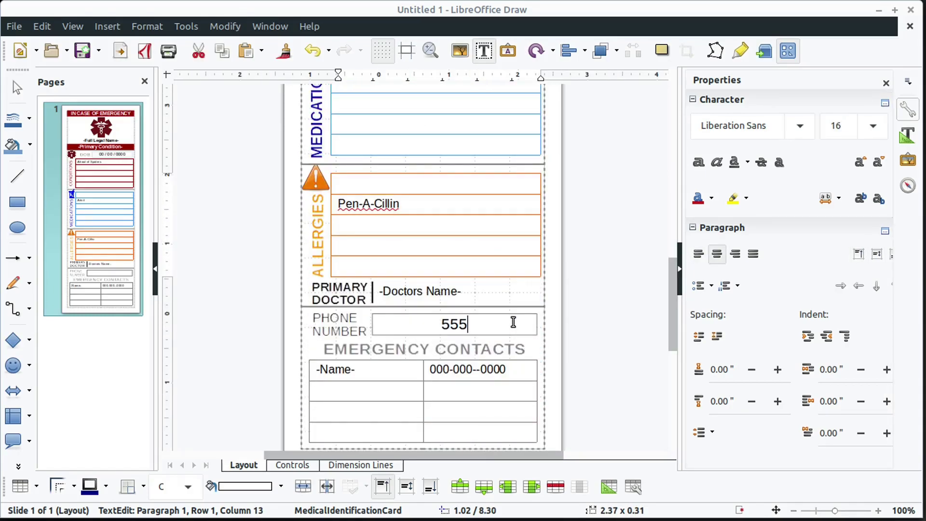
scroll(494, 324, "down", 3)
left_click(412, 290)
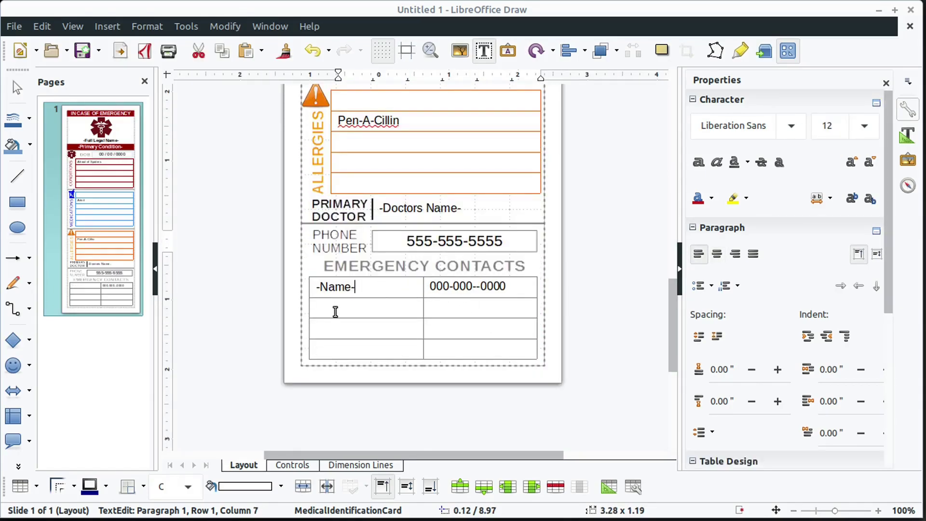
type("Biff")
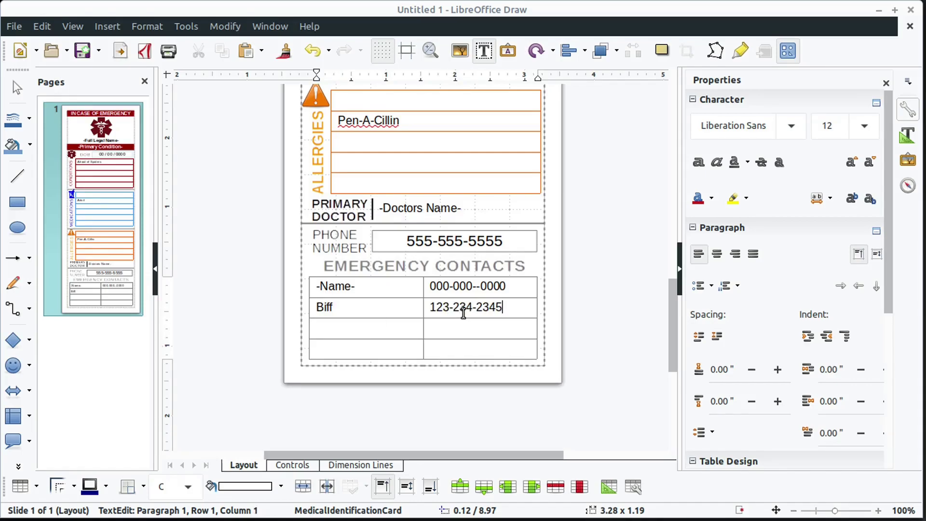
- Set printing to a page range with Print to File, and review the Draw and Page Layout options
key("ctrl+p")
left_click(321, 307)
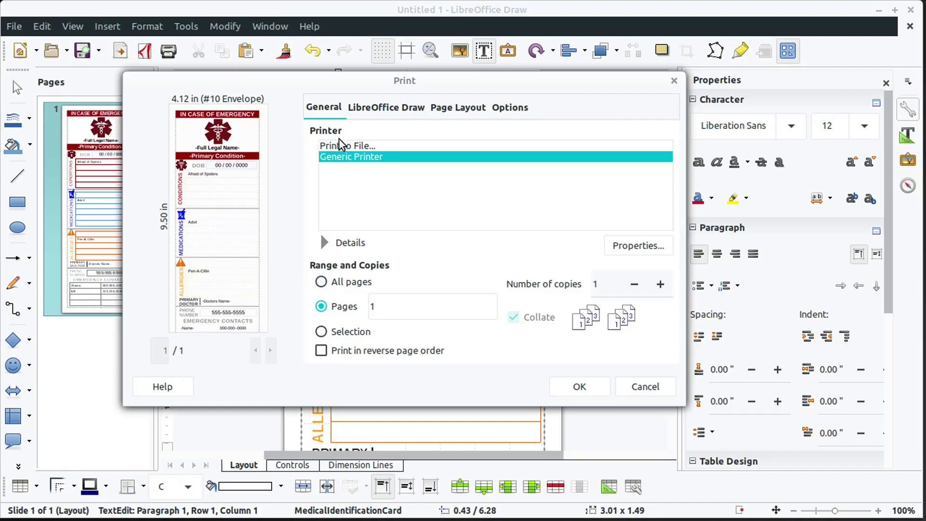
left_click(339, 145)
left_click(373, 112)
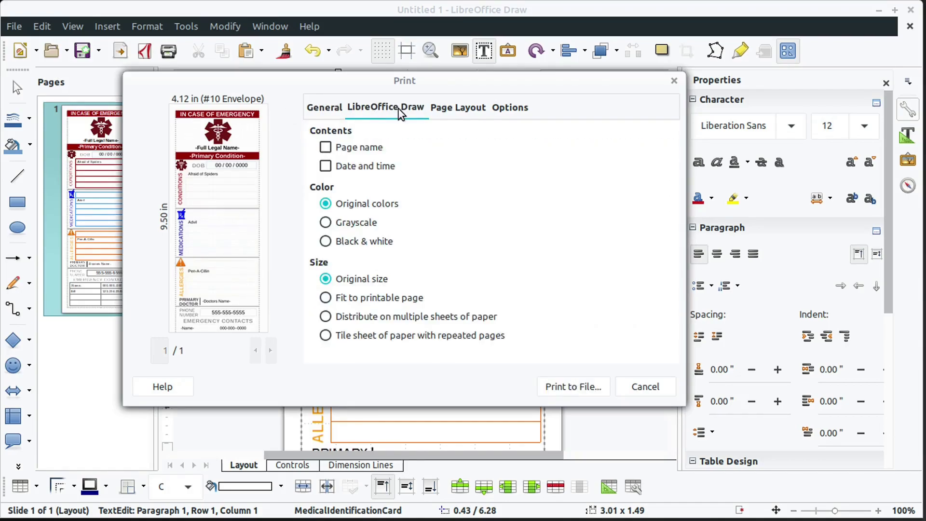
left_click(458, 110)
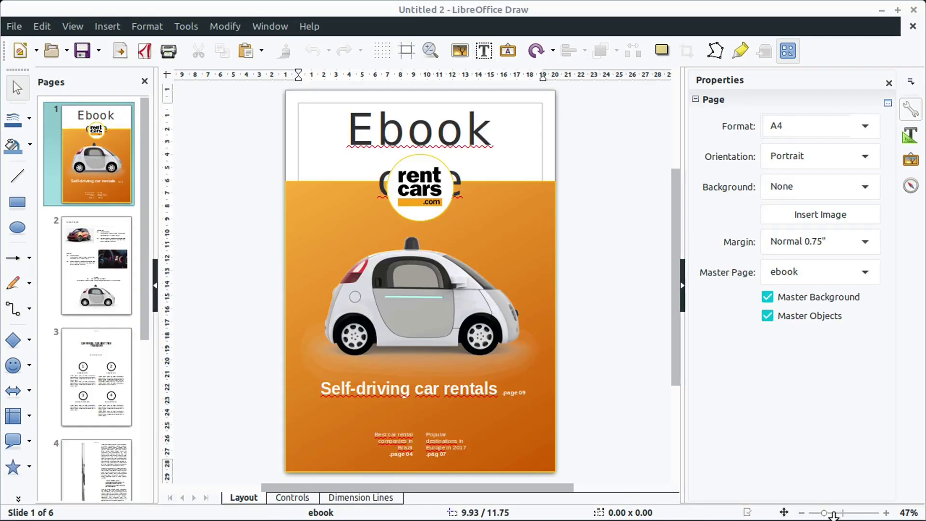
- Page through the ebook's cover, page 4, page 5 and Credits page in the Pages pane
left_click(96, 470)
scroll(130, 259, "up", 5)
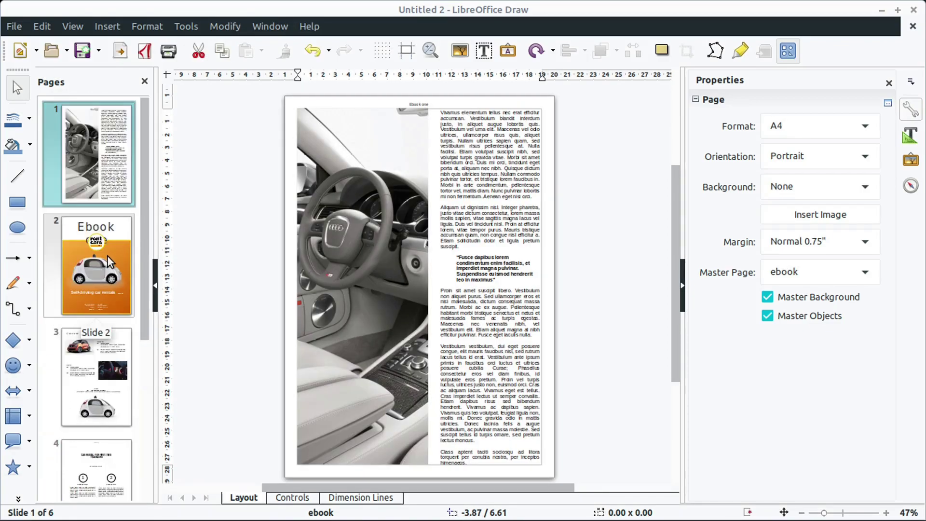
left_click(120, 227)
left_click(85, 195)
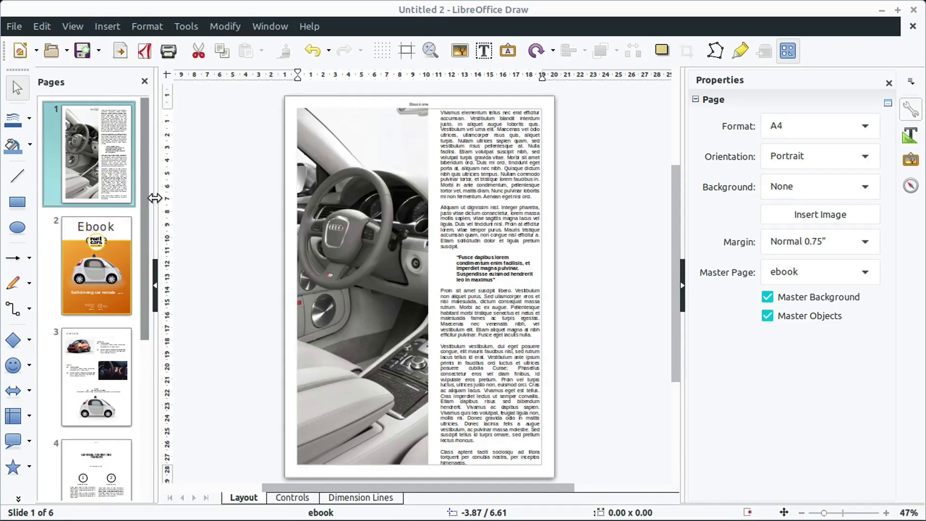
scroll(149, 274, "down", 2)
scroll(148, 275, "down", 5)
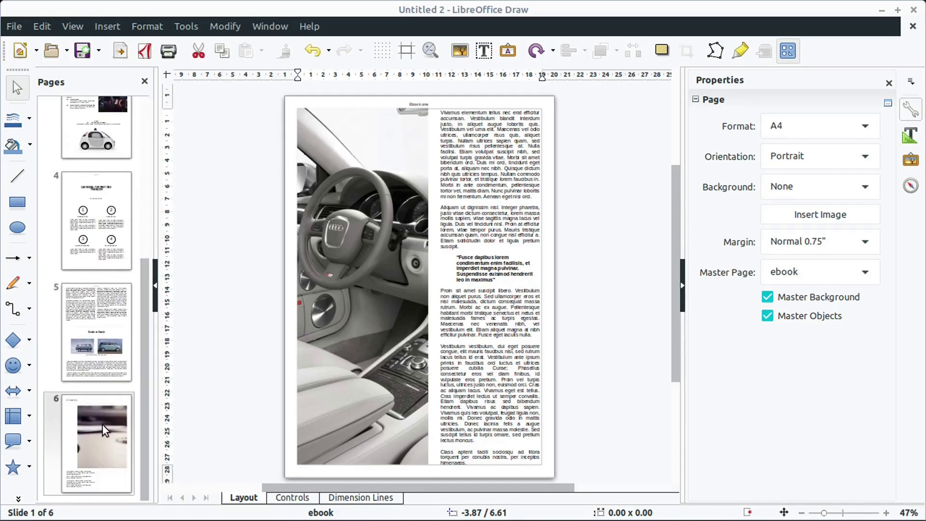
left_click(112, 346)
left_click(98, 438)
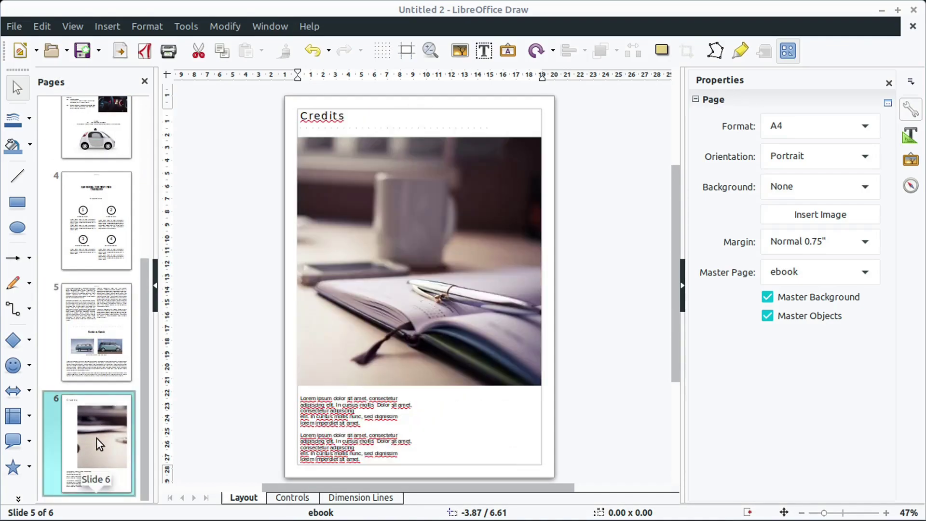
- Zoom in on the Credits page, move the photo slightly lower and shrink it from the top
left_click(833, 513)
left_click(350, 273)
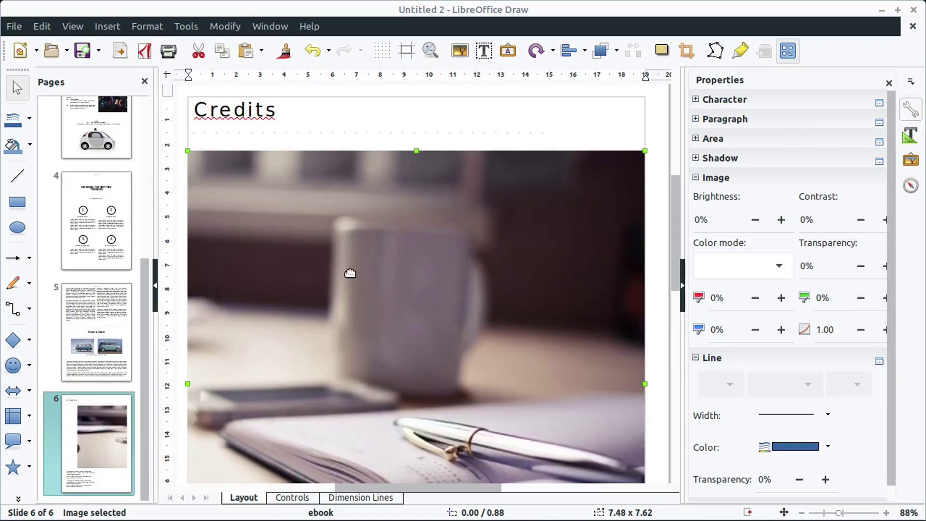
left_click_drag(356, 264, 356, 282)
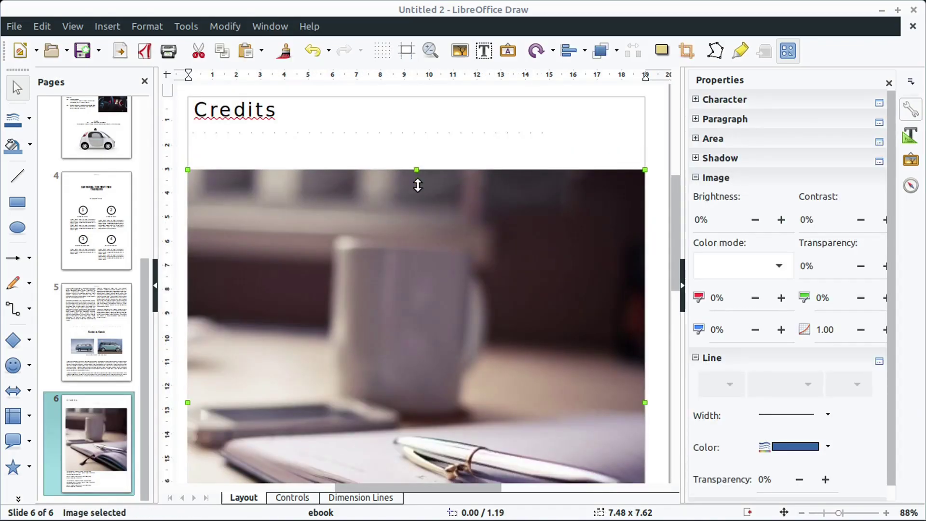
left_click_drag(418, 185, 414, 299)
- On page 4, move the car image left and the dashboard photo down, then reposition the page 1 text frame
left_click(93, 238)
left_click(424, 392)
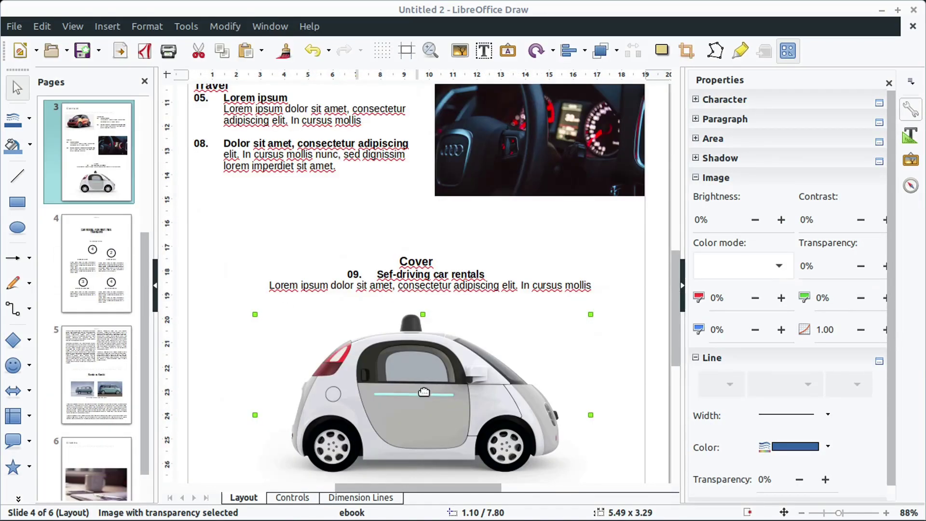
left_click_drag(423, 392, 352, 393)
left_click(530, 159)
left_click_drag(533, 176, 522, 417)
scroll(522, 417, "up", 10)
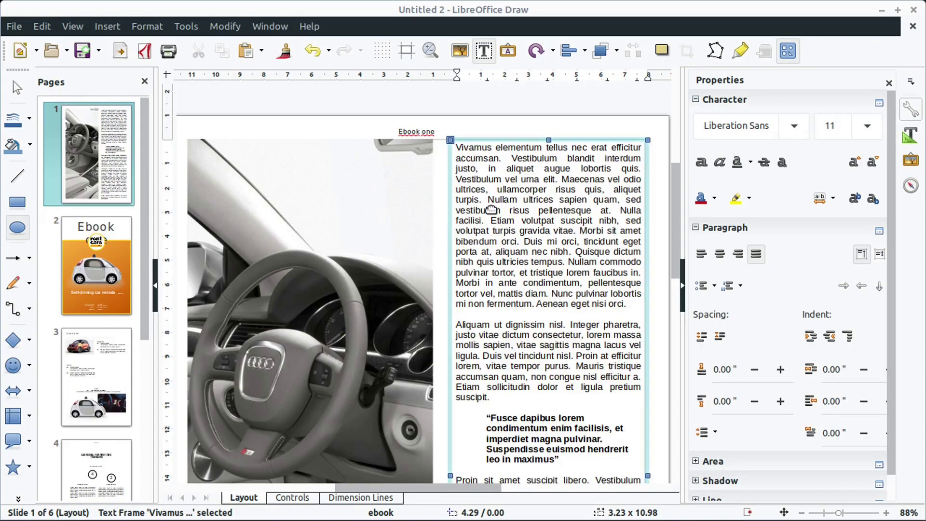
mouse_move(491, 210)
left_mouse_down()
mouse_move(542, 251)
mouse_move(426, 223)
left_mouse_up()
- Zoom graphpaper_cm.odt to about 339% and scroll down to the red grid page
left_click(508, 174)
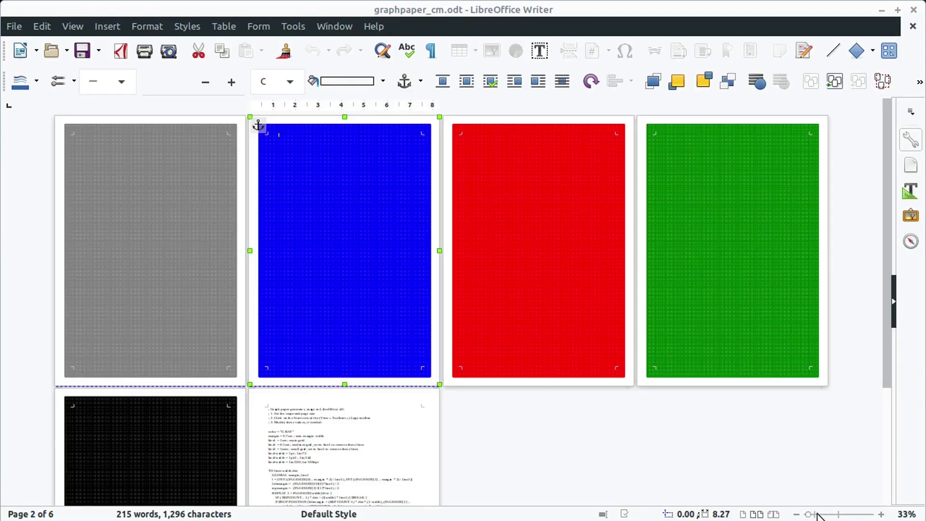
left_click_drag(818, 516, 857, 514)
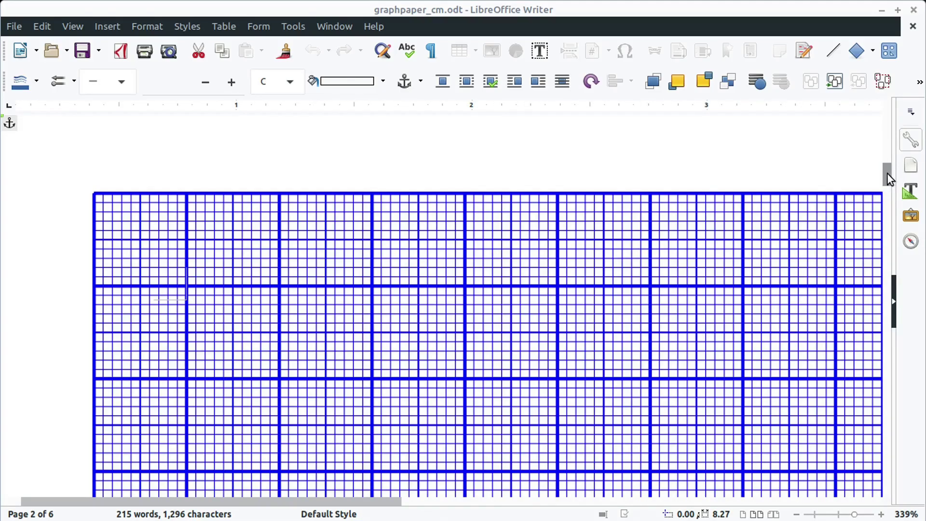
left_click_drag(887, 172, 882, 248)
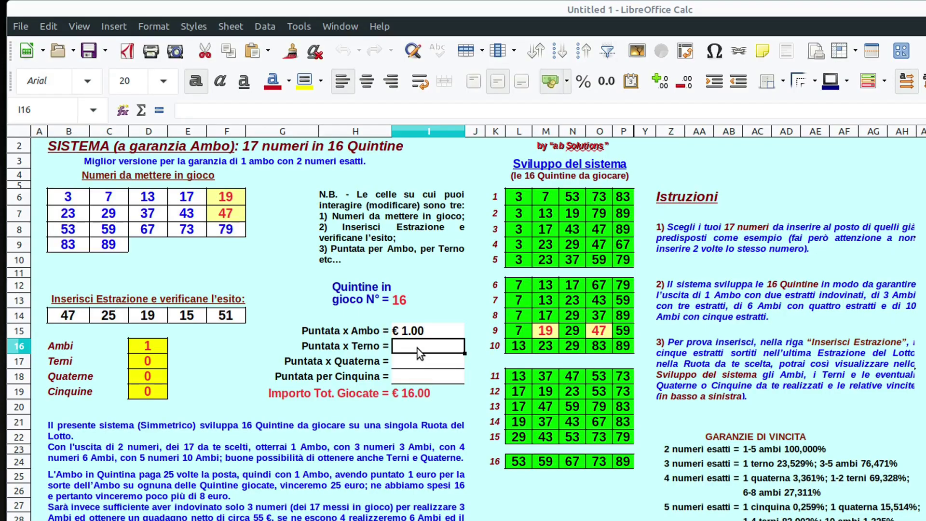
- Enter the Terno, Quaterna and Cinquina stakes 2, 3 and 44 in I16–I18
type("2")
key("Return")
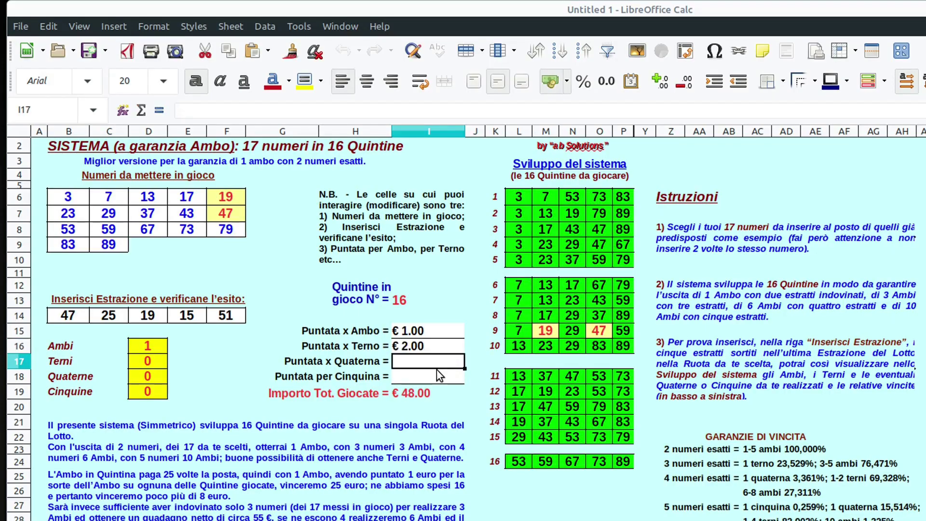
type("3")
key("Return")
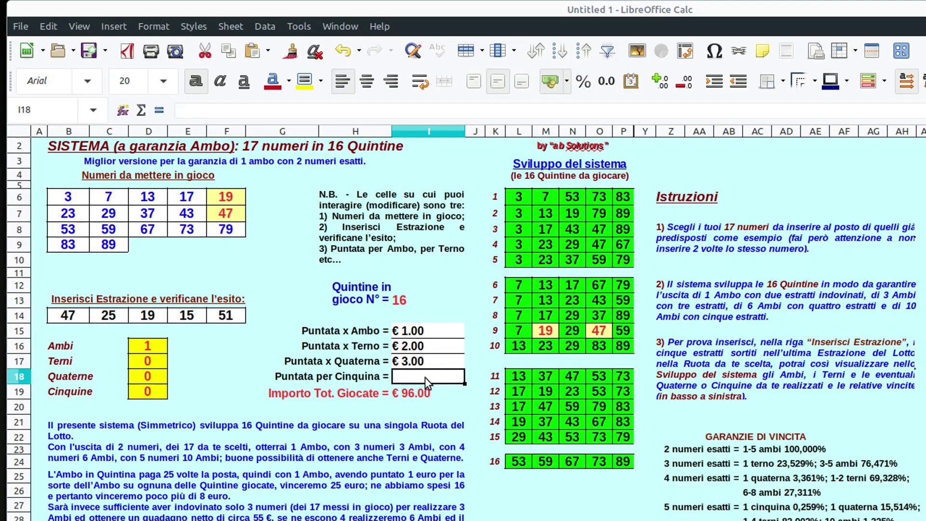
type("44")
key("Return")
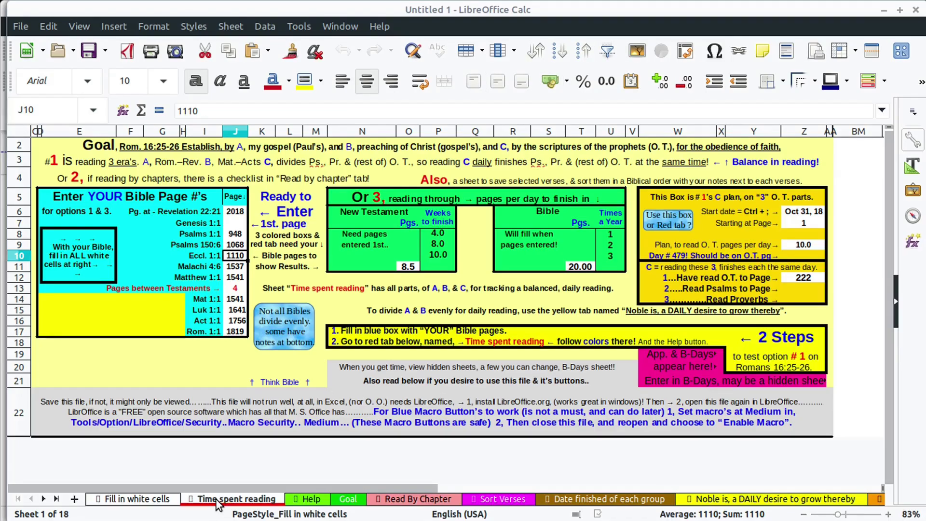
- Step through the Time spent reading, Help, Goal, Read By Chapter, Sort Verses and remaining sheets
left_click(217, 499)
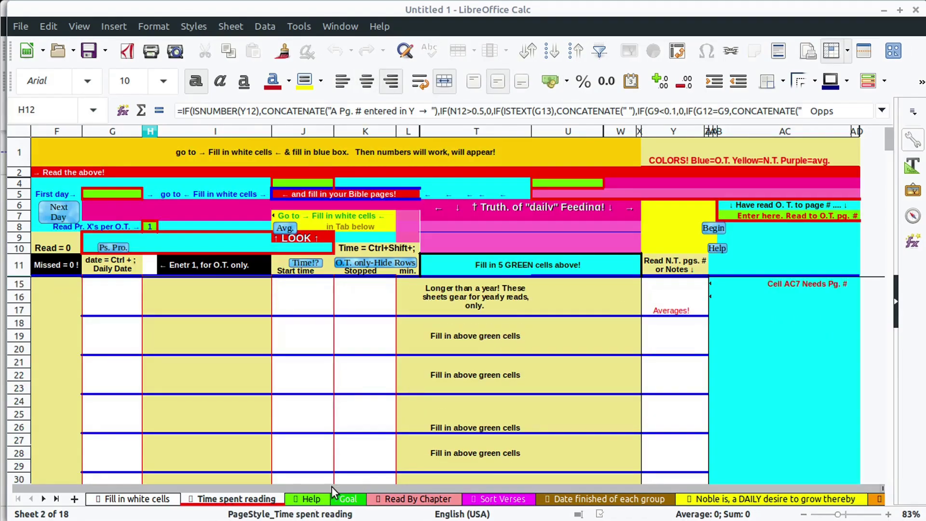
left_click(316, 499)
left_click(346, 502)
left_click(400, 500)
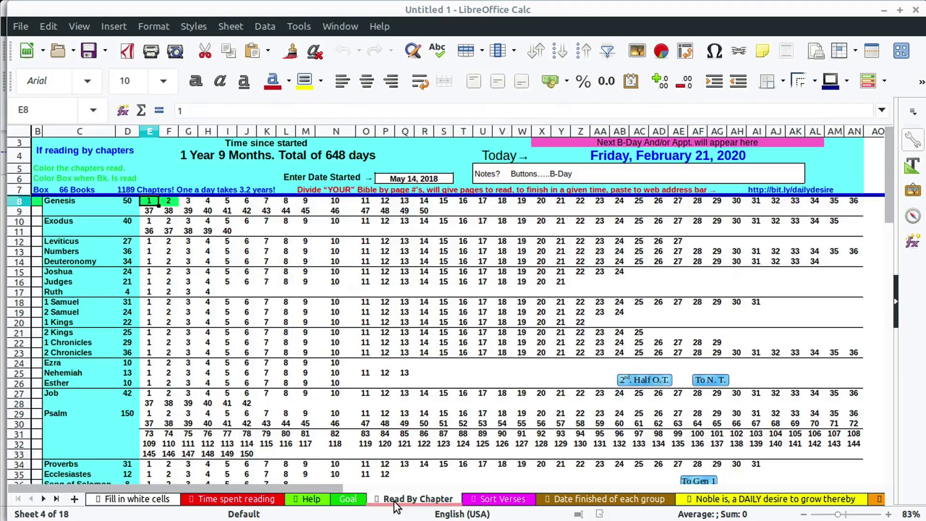
left_click(489, 501)
left_click(589, 500)
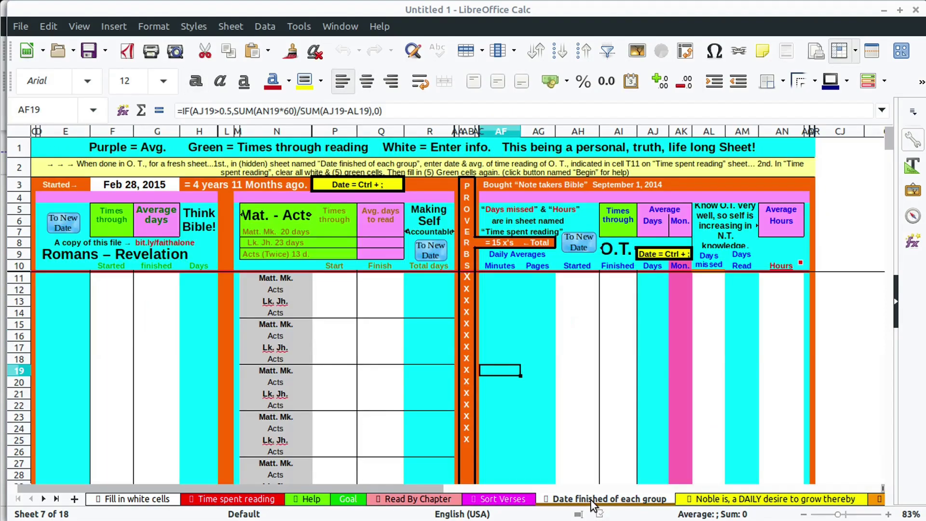
left_click(728, 501)
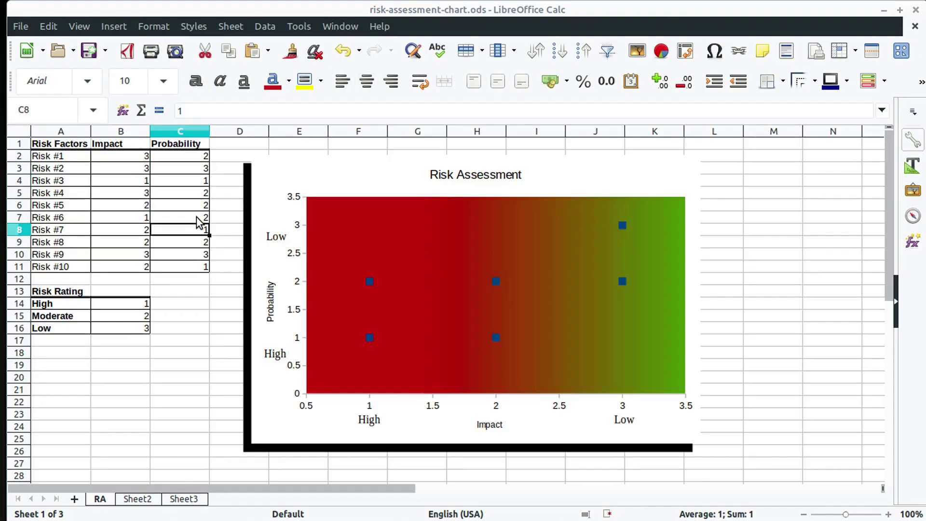
- In the risk table, change Risk #8's impact to 4 and select the risk chart
left_click(200, 218)
key("Return")
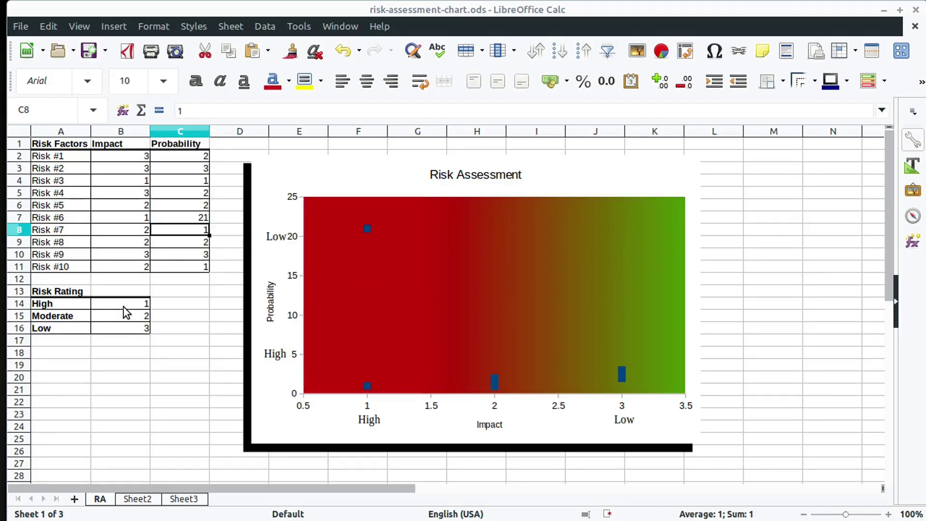
left_click(138, 311)
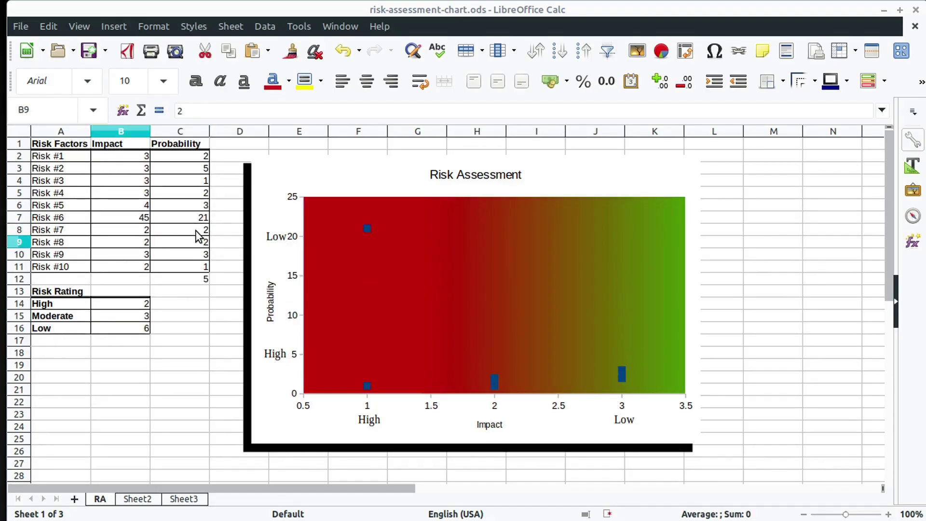
type("4")
key("Return")
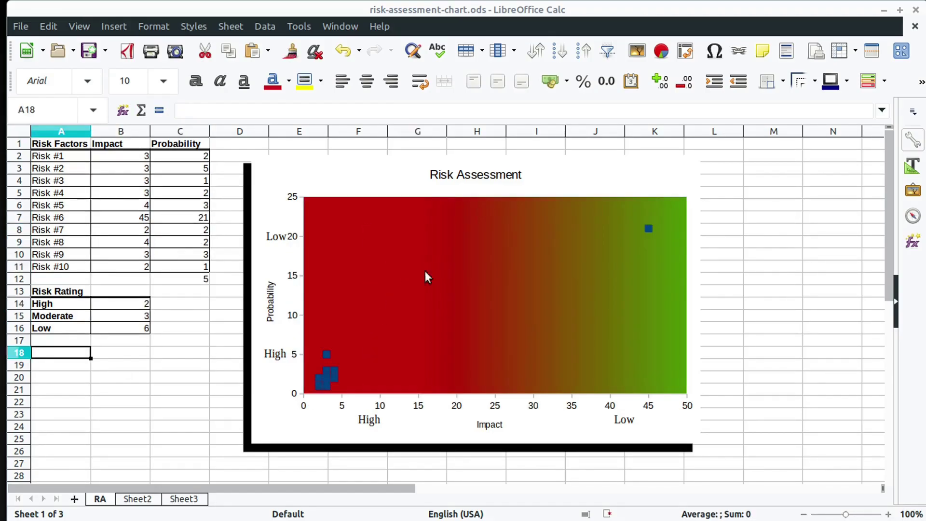
left_click(425, 272)
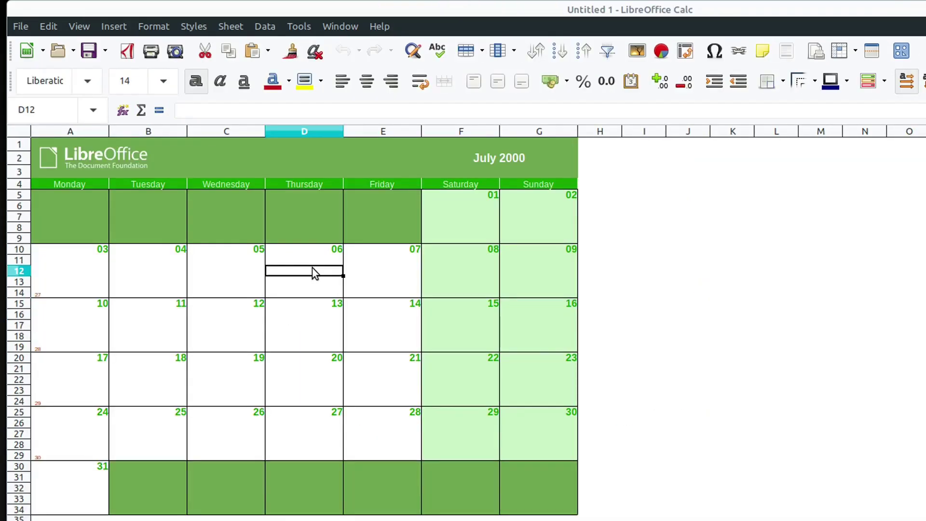
key("Up")
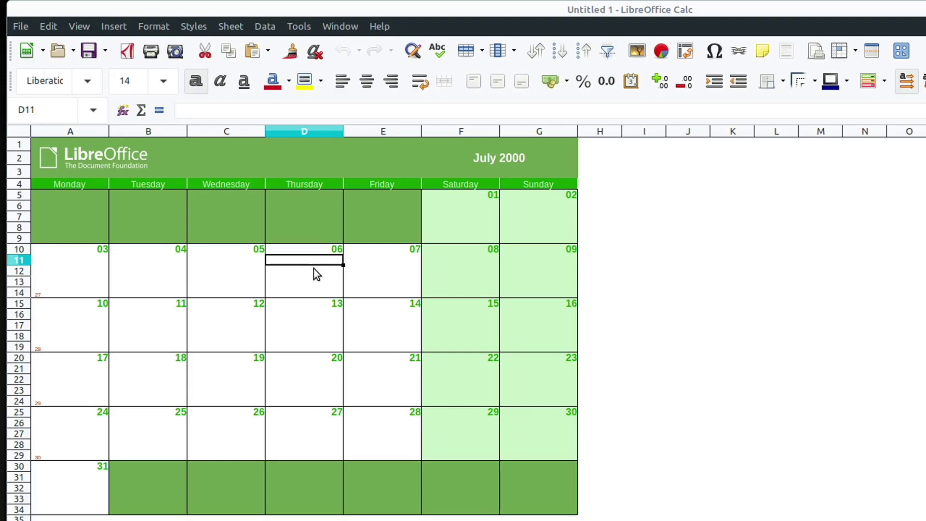
- Enter 'Dentist' and '5pm School' in the July calendar, then select the row under dates 11–14
type("Dentist")
left_click(378, 267)
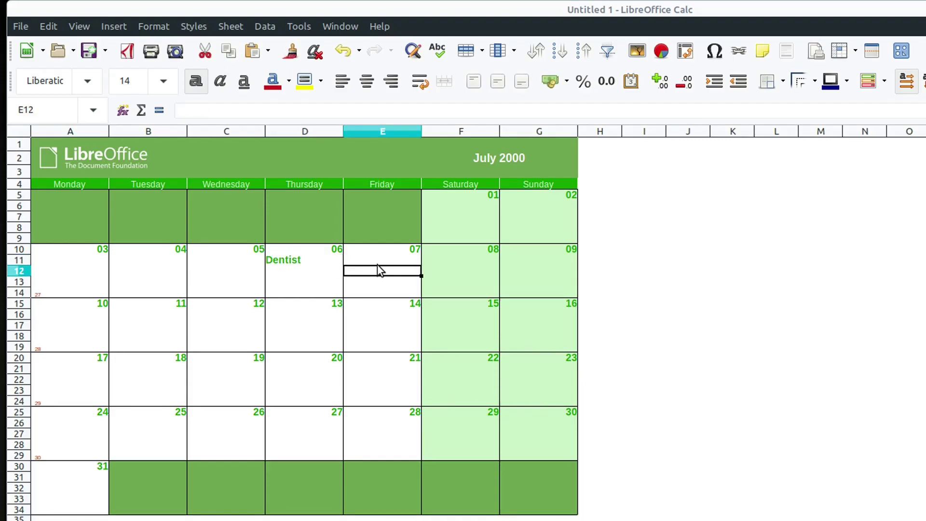
type("5pm School")
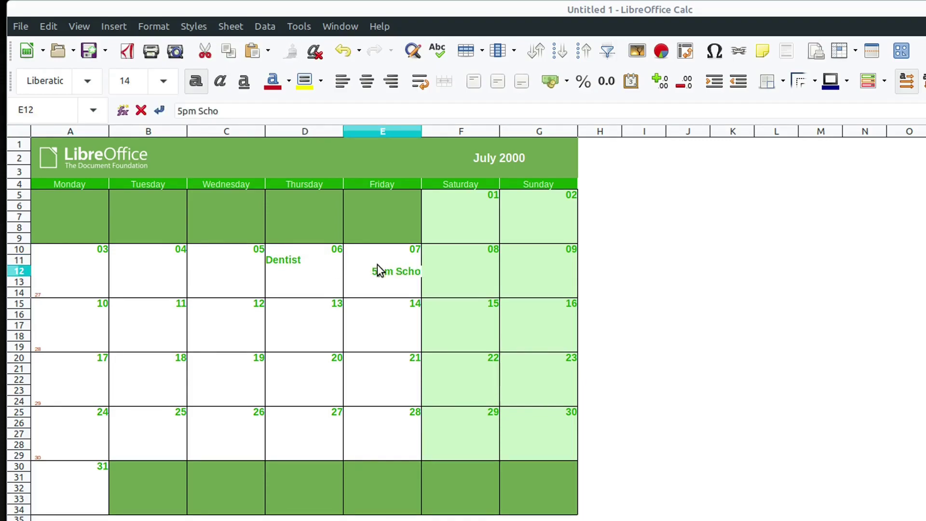
left_click(380, 325)
left_click_drag(152, 324, 383, 328)
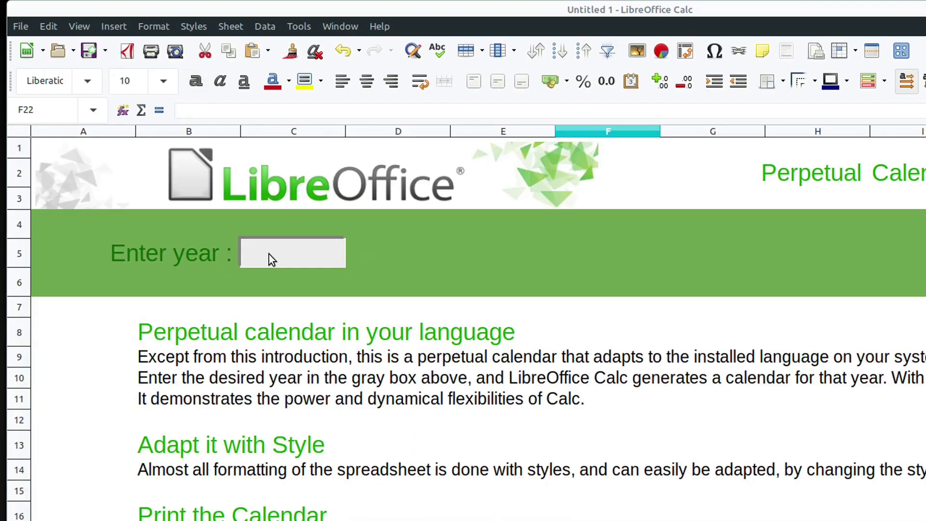
- Set the perpetual calendar year to 2020 and view the first month sheet
left_click(269, 255)
type("2020")
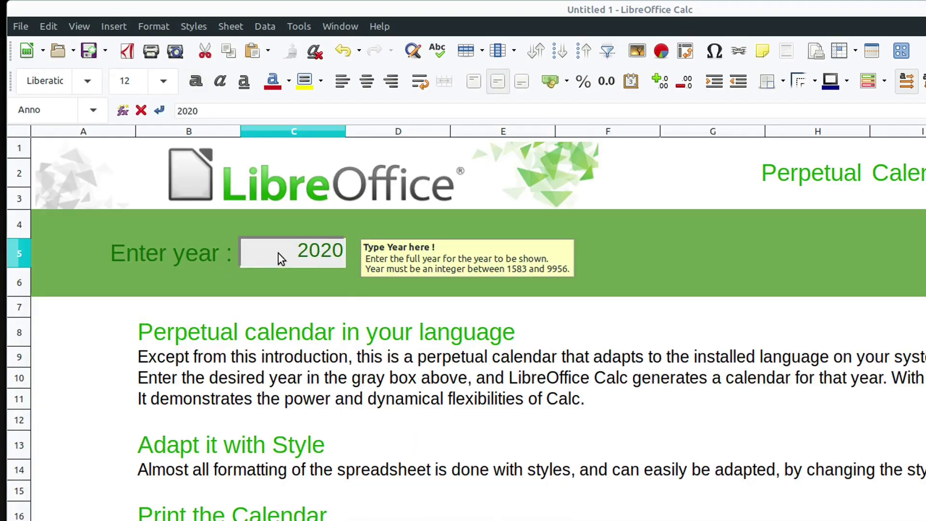
key("Return")
key("ctrl+Page_Down")
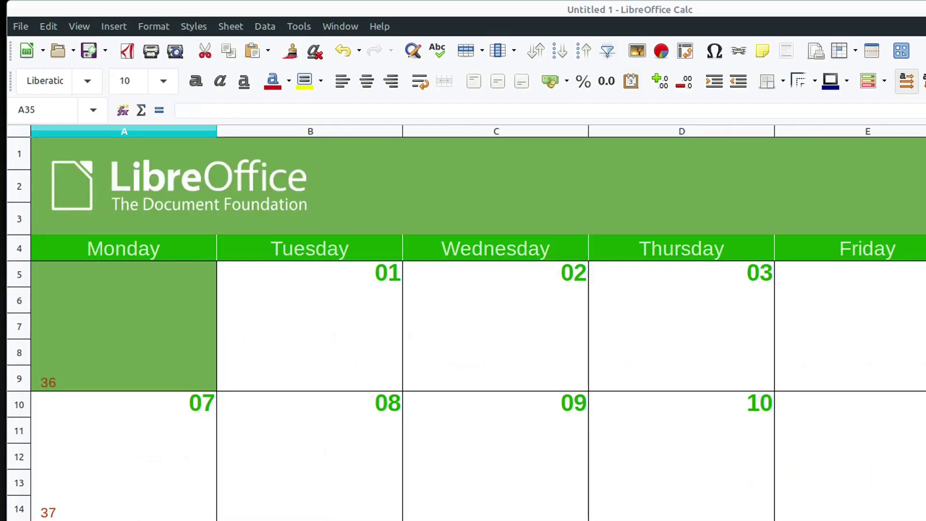
scroll(677, 167, "right", 3)
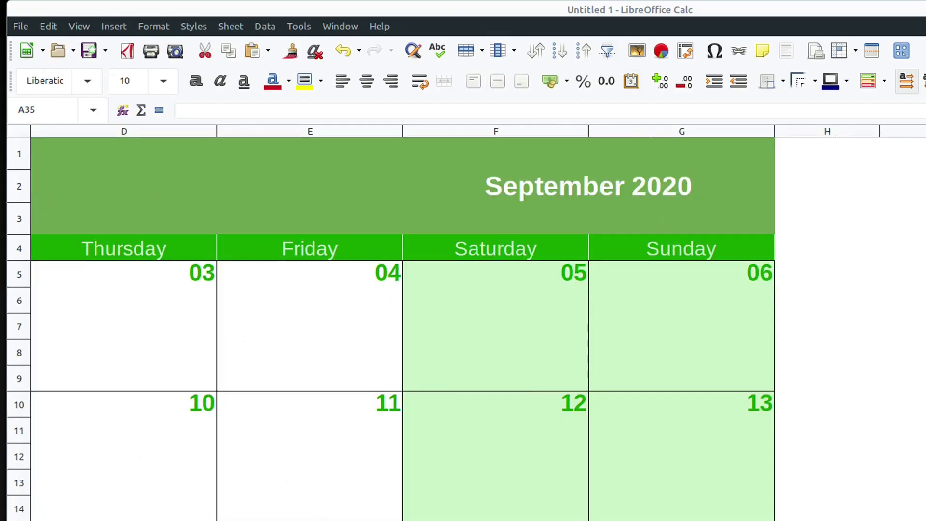
- Change the calendar year to 2025 and view the December sheet
key("ctrl+Page_Up")
left_click(327, 252)
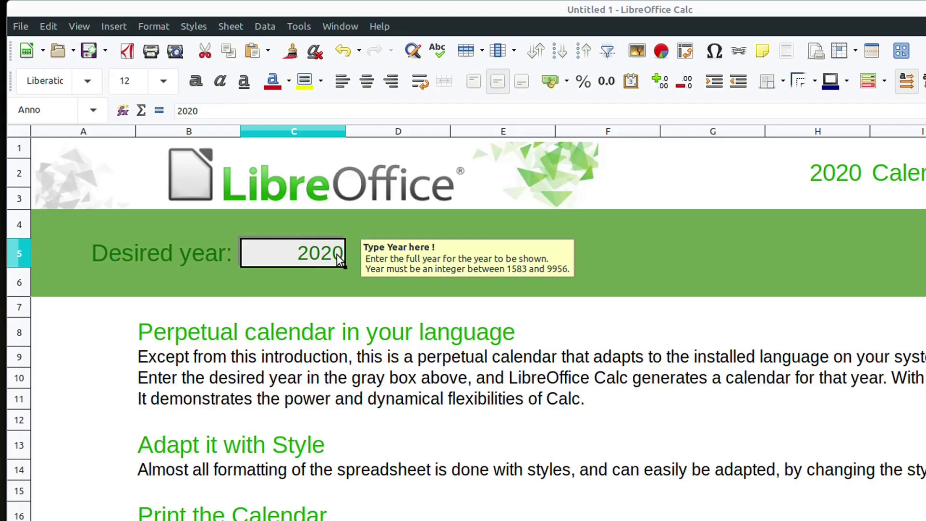
type("2025")
key("Return")
key("ctrl+Page_Down")
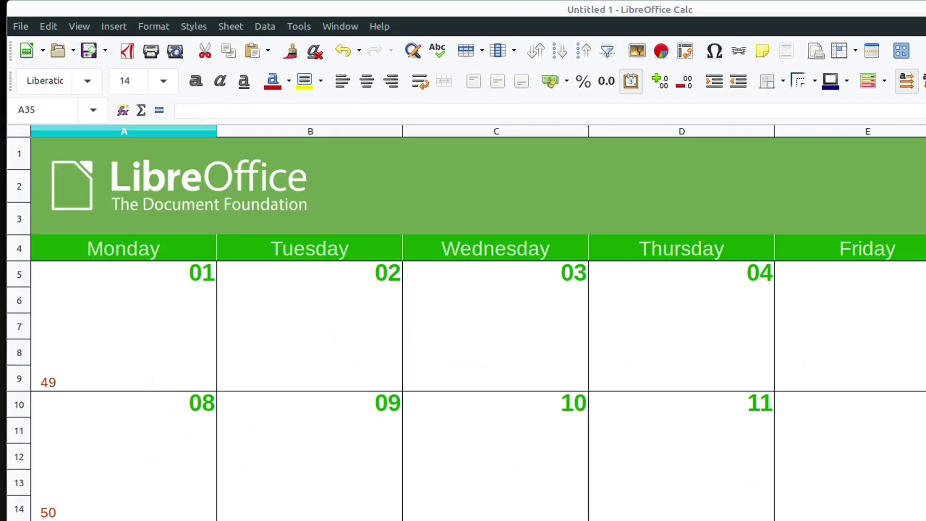
scroll(463, 328, "right", 1)
scroll(668, 296, "right", 2)
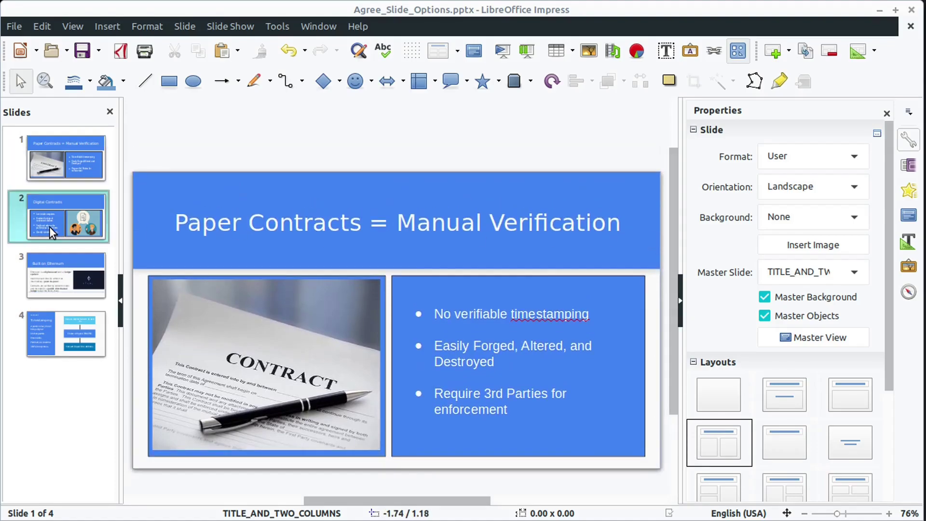
- Show the Digital Contracts slide and look through the menus, including the Slide menu
left_click(49, 227)
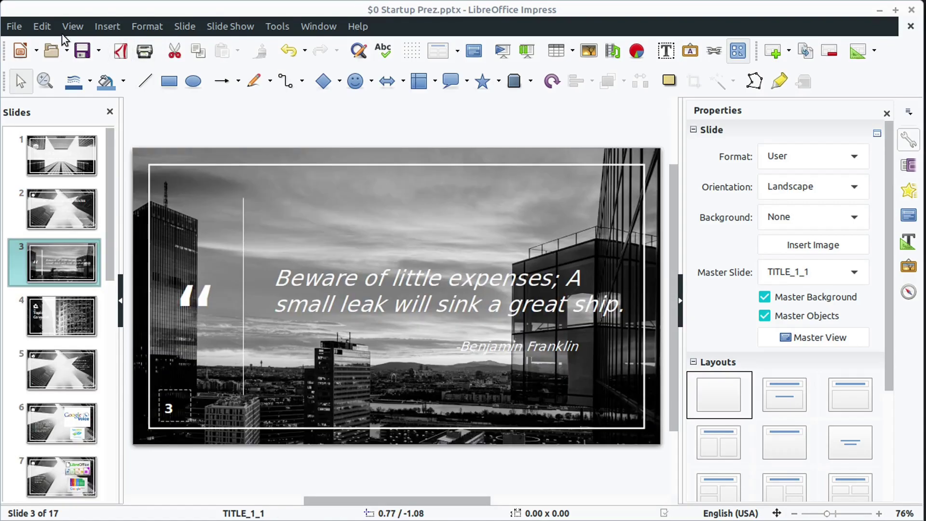
left_click(46, 24)
left_click(147, 26)
left_click(175, 26)
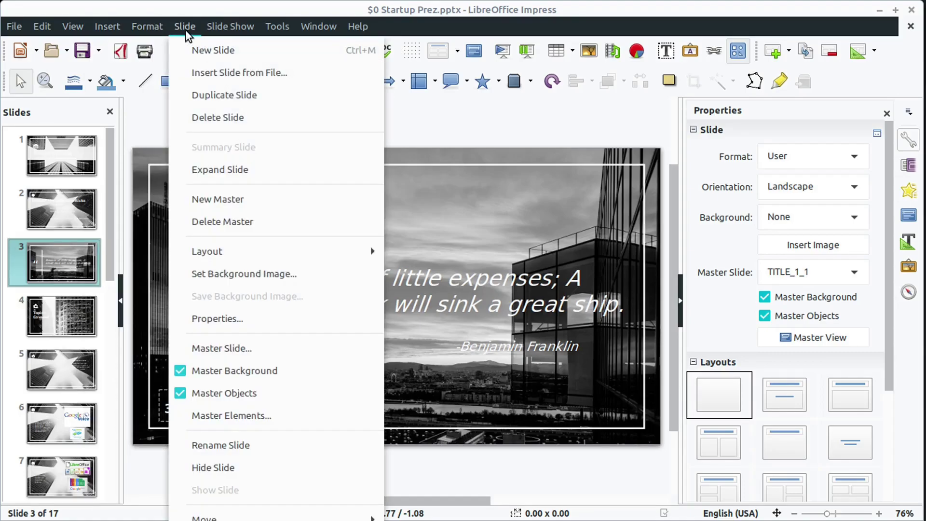
left_click(184, 27)
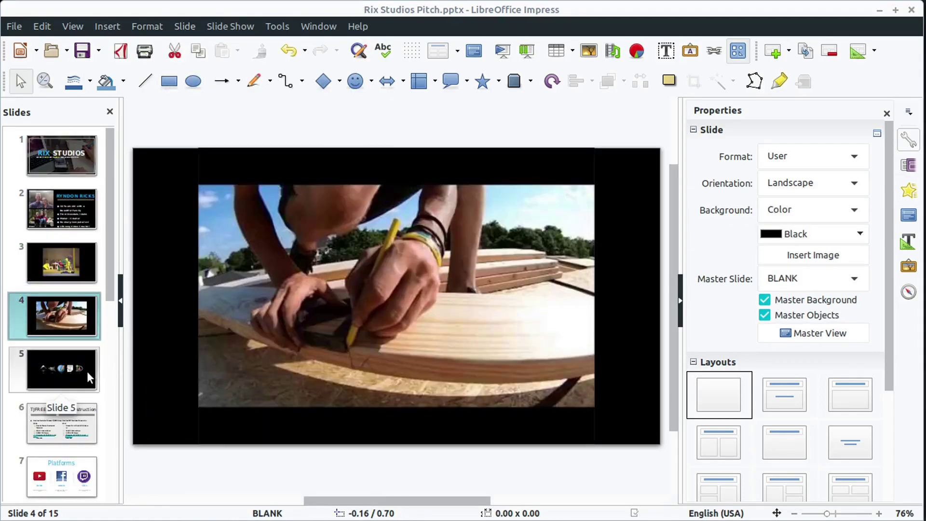
- Browse to slide 5 and the Platforms slide, then place the cursor in the RIX STUDIOS title
left_click(86, 371)
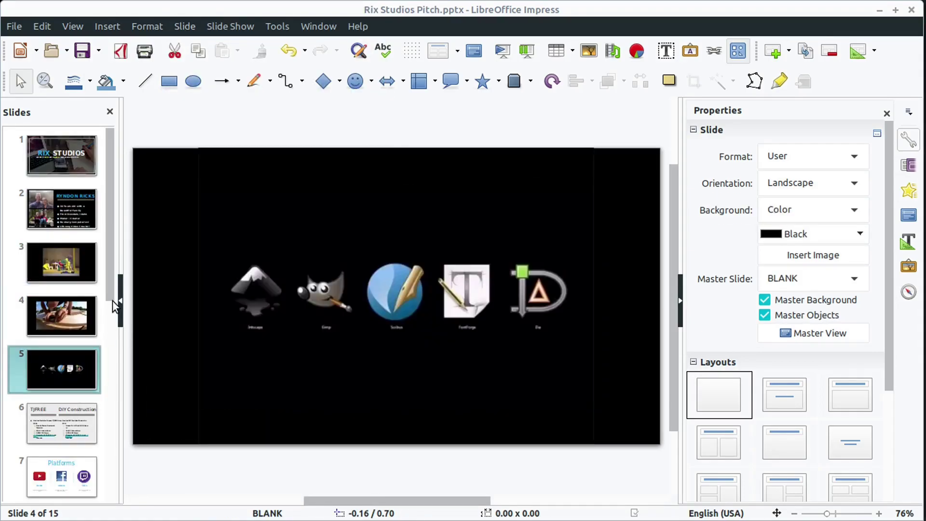
scroll(106, 276, "down", 4)
scroll(104, 338, "up", 3)
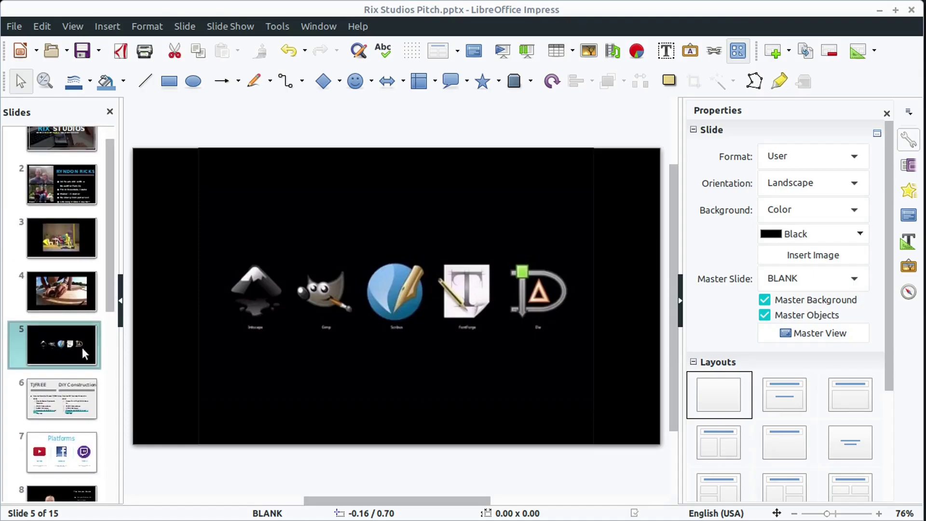
left_click(57, 456)
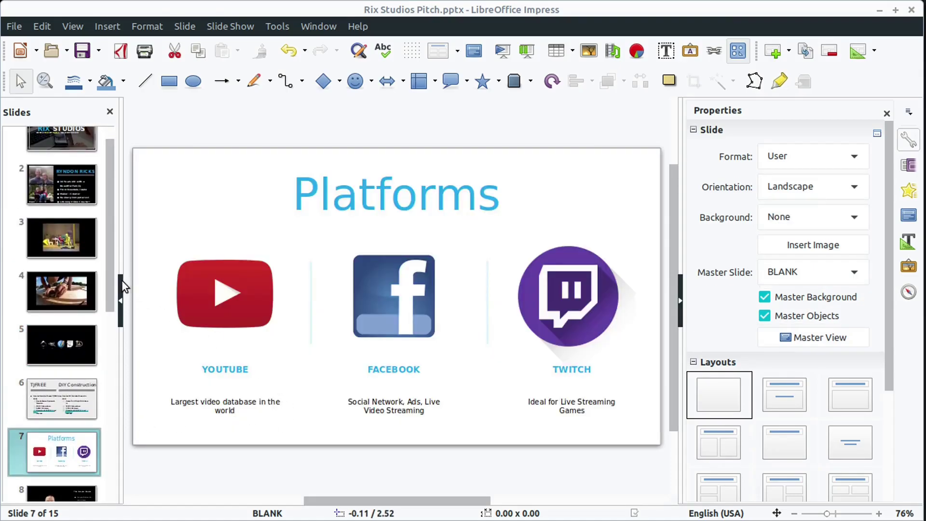
scroll(114, 279, "up", 2)
left_click(62, 154)
left_click(344, 250)
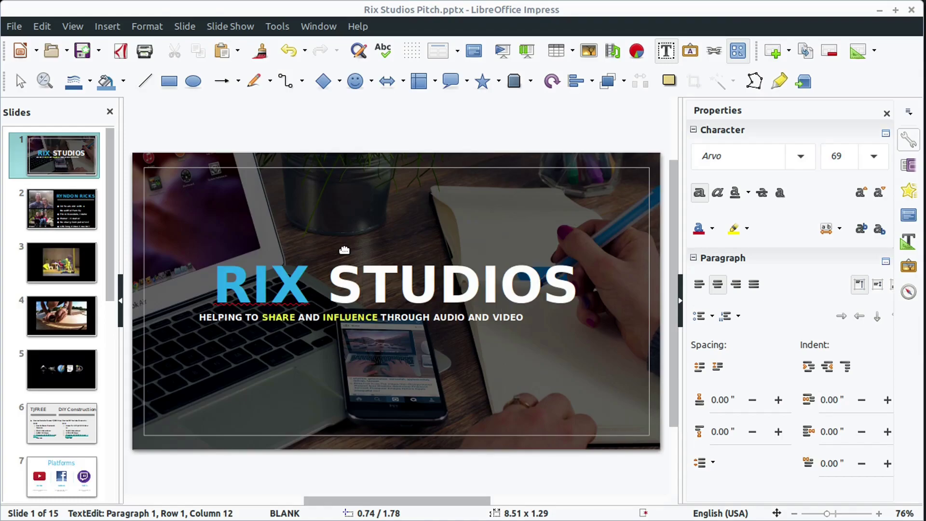
- Complete the title as 'RIX STUDIOS!' and reposition the background photo to fill the slide
type("!")
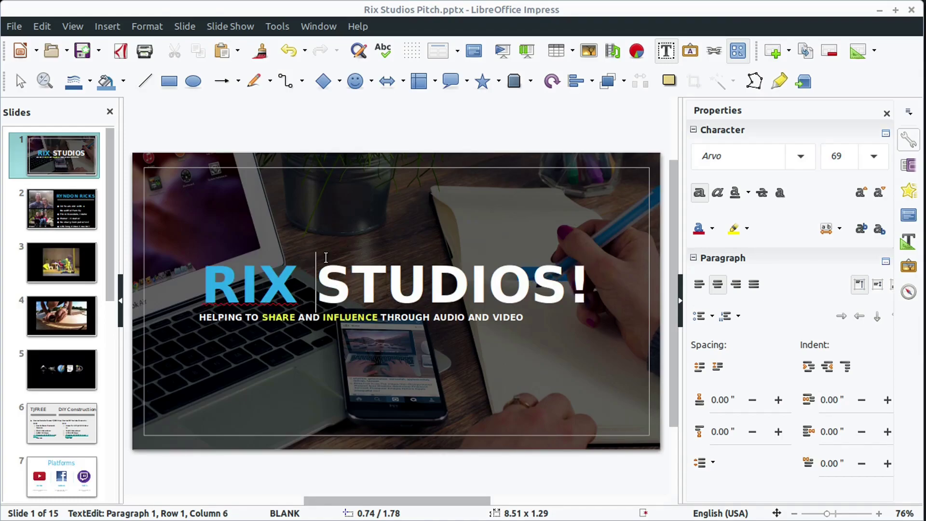
left_click(173, 227)
left_click_drag(173, 228, 168, 244)
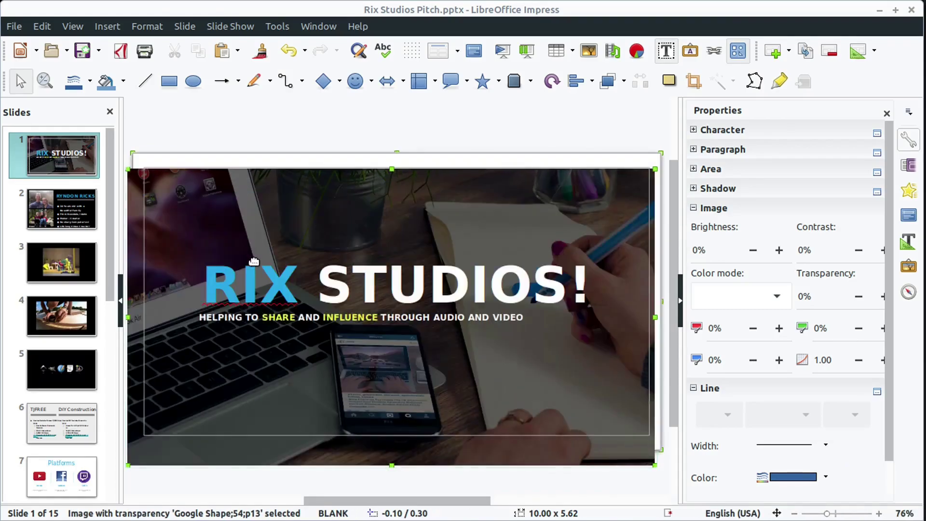
mouse_move(256, 271)
left_mouse_down()
mouse_move(269, 241)
mouse_move(264, 259)
left_mouse_up()
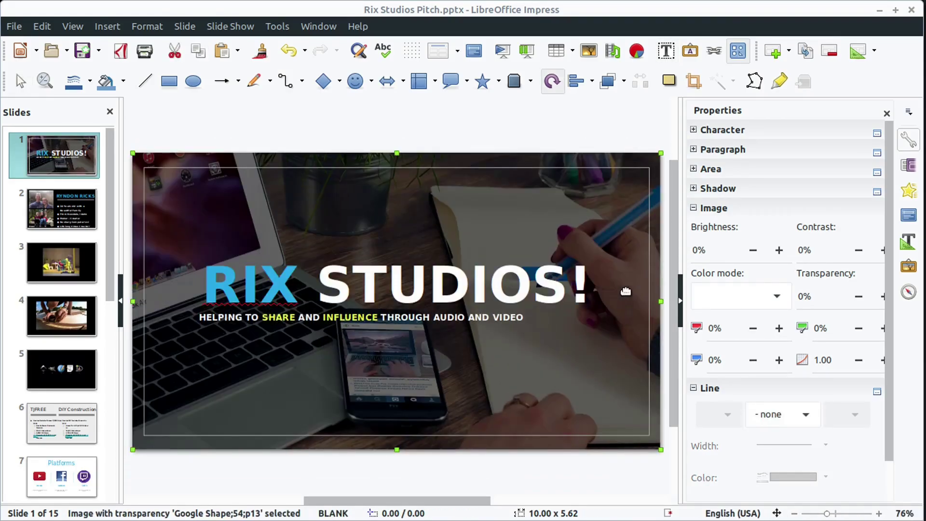
left_click(545, 218)
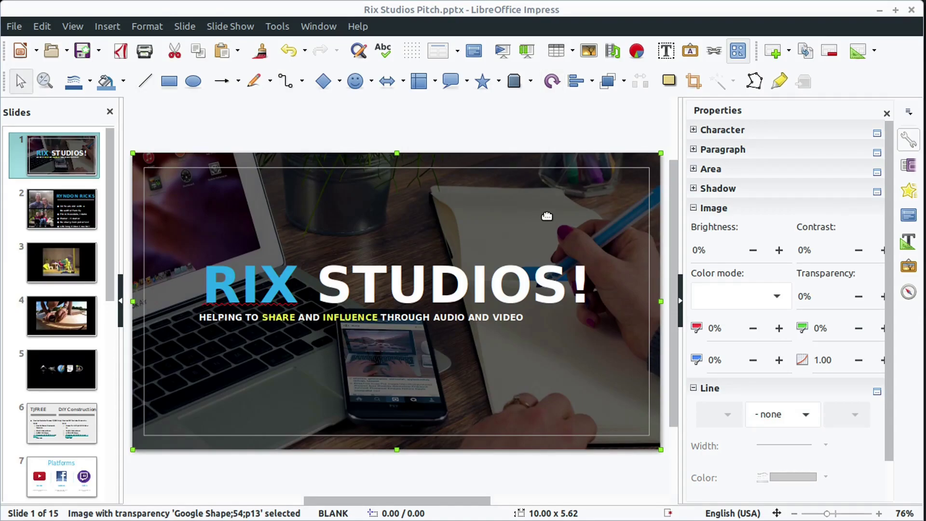
- Insert a chart on the title slide and change its type to Pie > Exploded Donut
left_click(636, 52)
left_click_drag(386, 240, 529, 218)
left_click(247, 50)
left_click(327, 197)
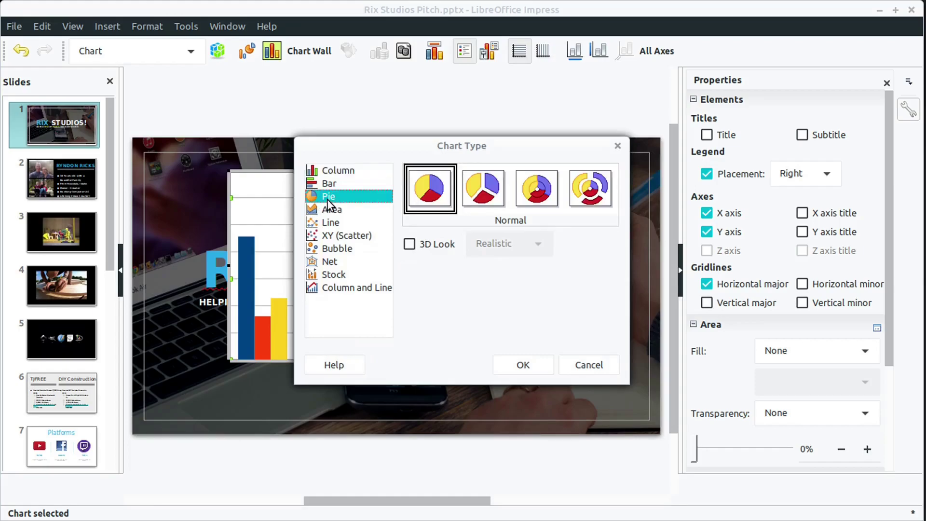
left_click(476, 205)
left_click(584, 195)
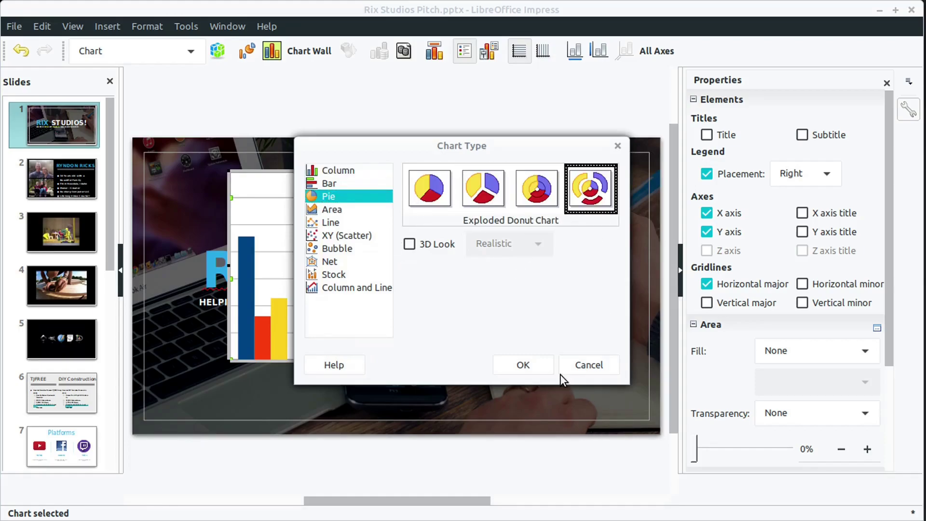
left_click(533, 370)
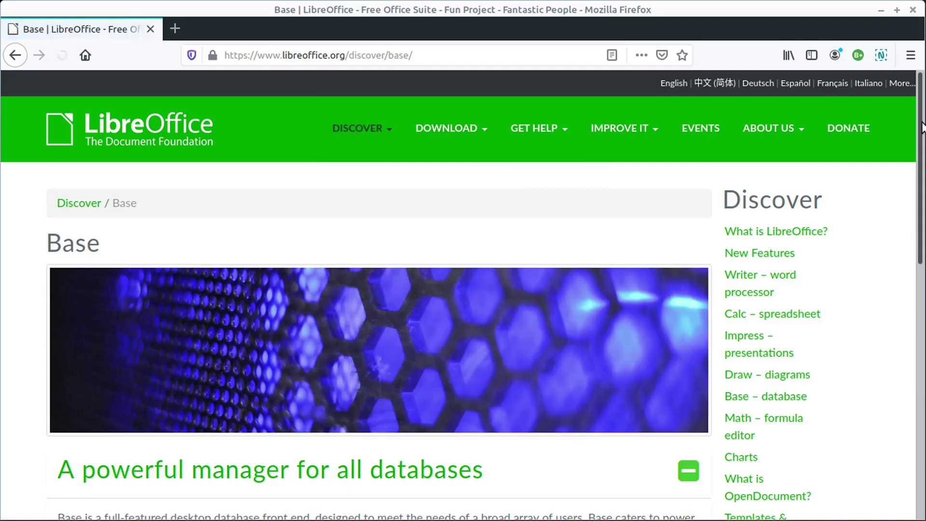
- Expand the 'A fast and flexible database' and 'Full integration with other LibreOffice applications' sections
scroll(911, 193, "down", 3)
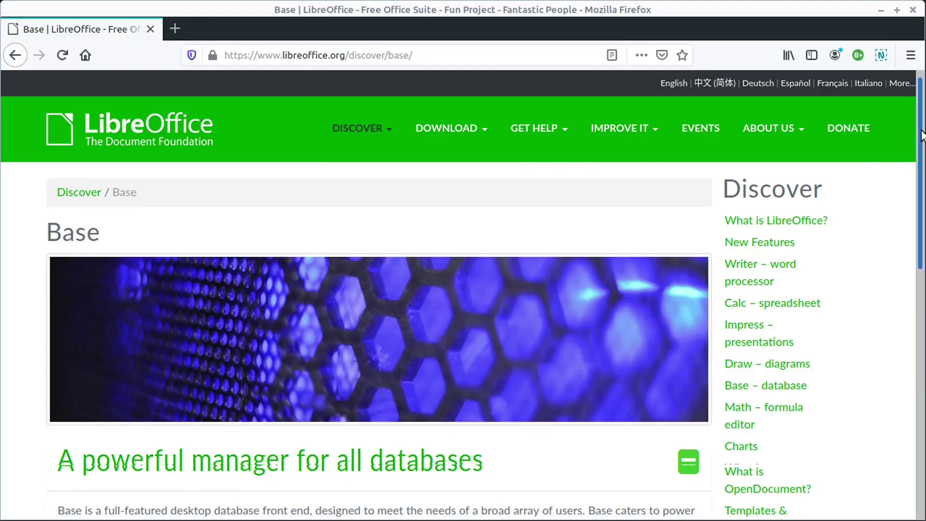
scroll(908, 213, "down", 3)
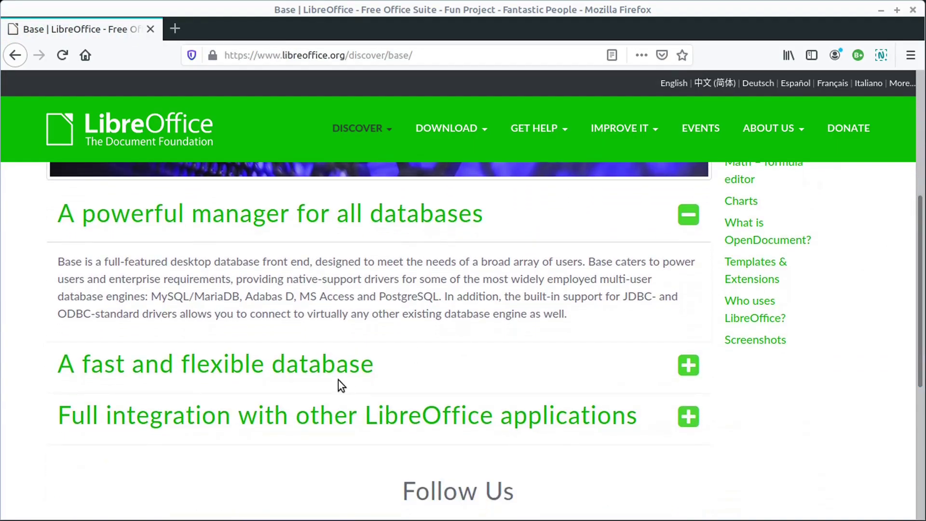
left_click(319, 361)
left_click(345, 429)
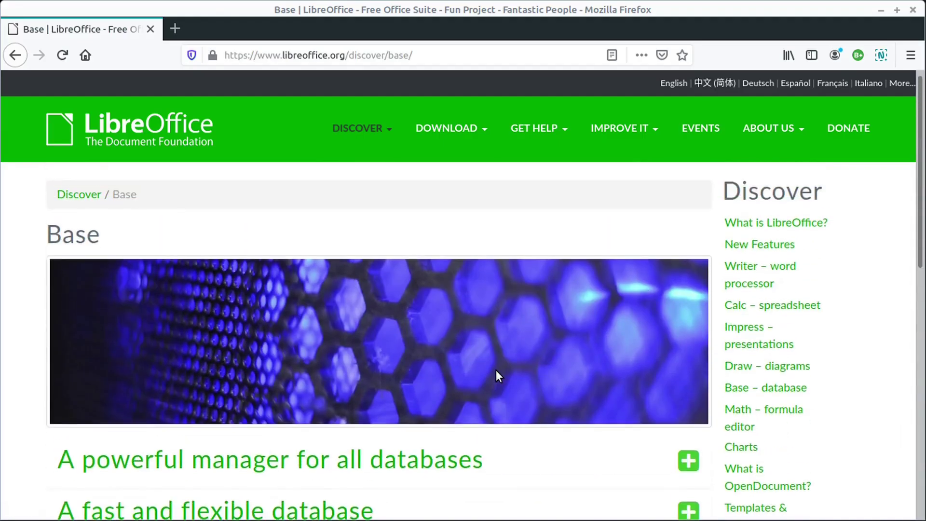